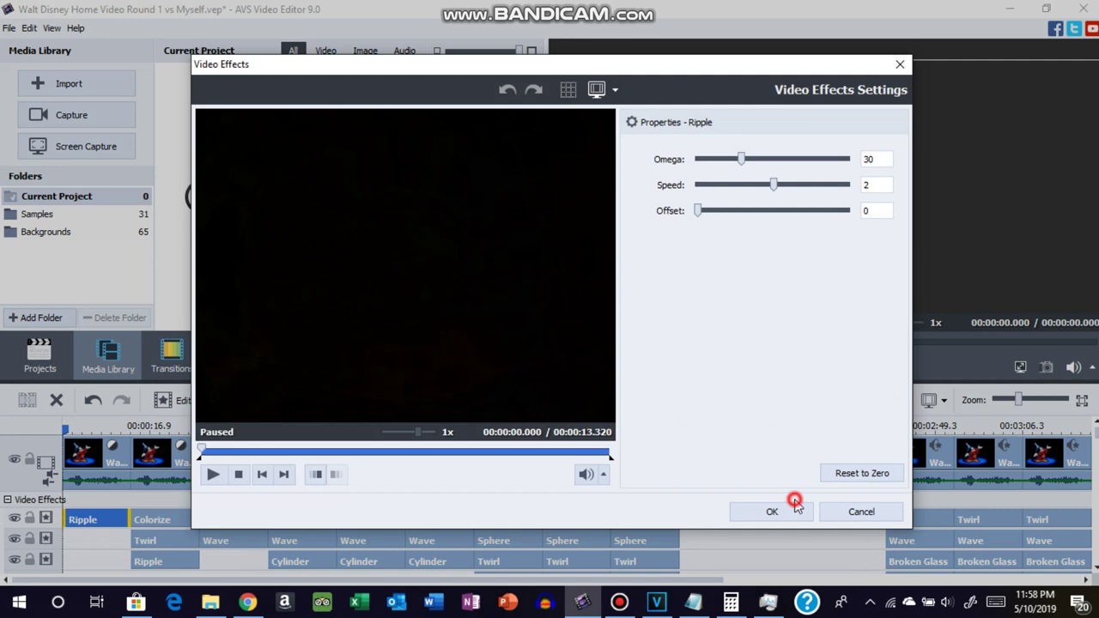
# - Close the Ripple effect settings and check the Pitch Shift setting in the first video clip's audio correction
pyautogui.click(773, 510)
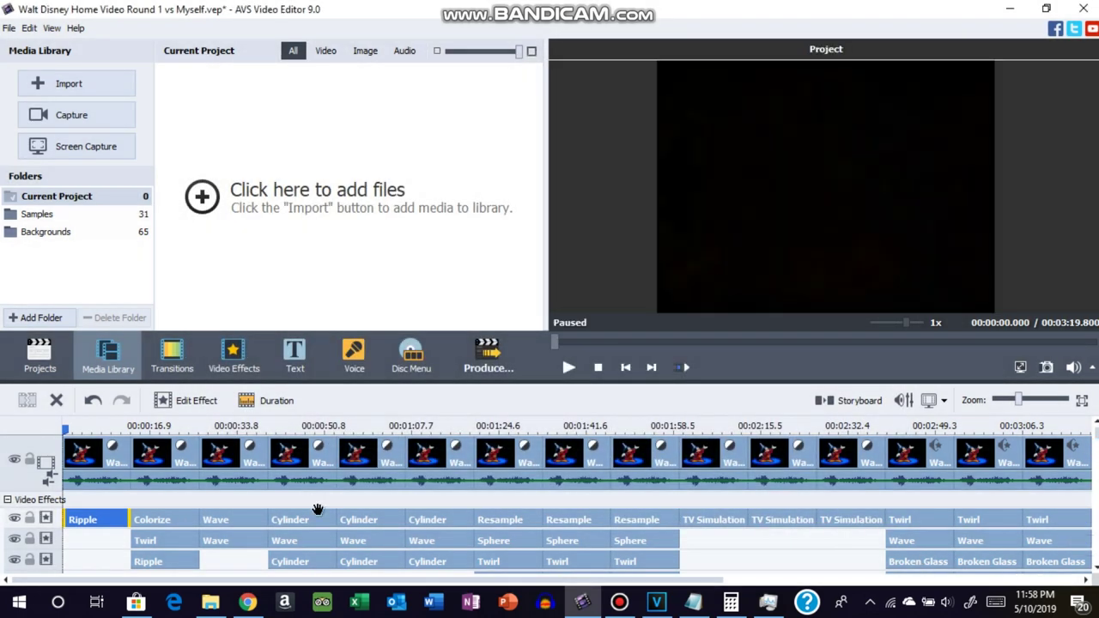
pyautogui.click(92, 460)
pyautogui.click(462, 400)
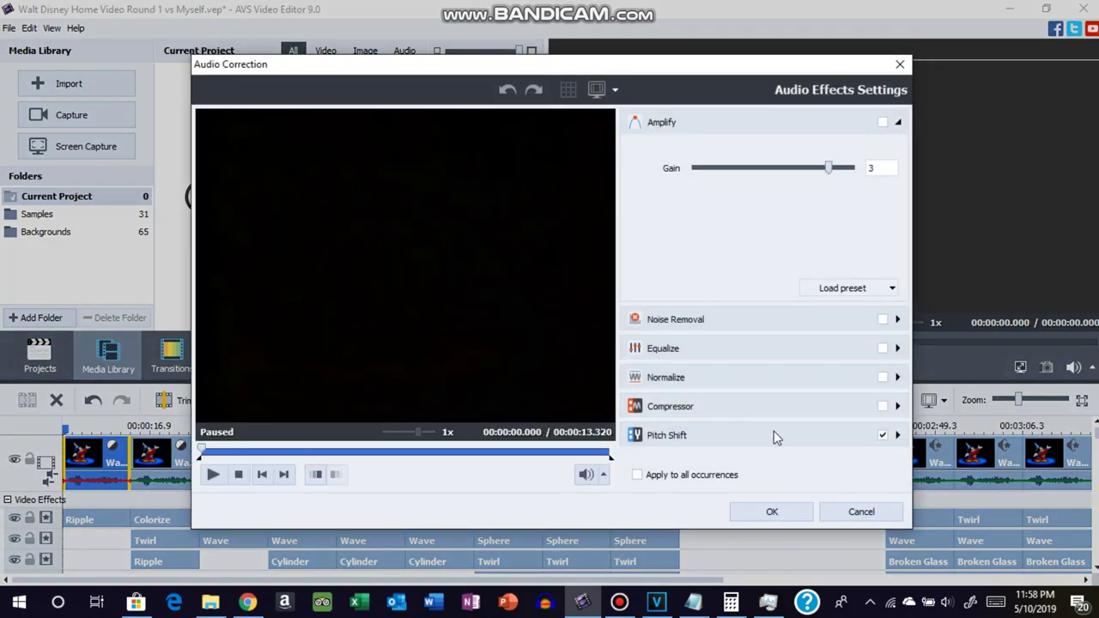
pyautogui.click(774, 433)
pyautogui.click(808, 512)
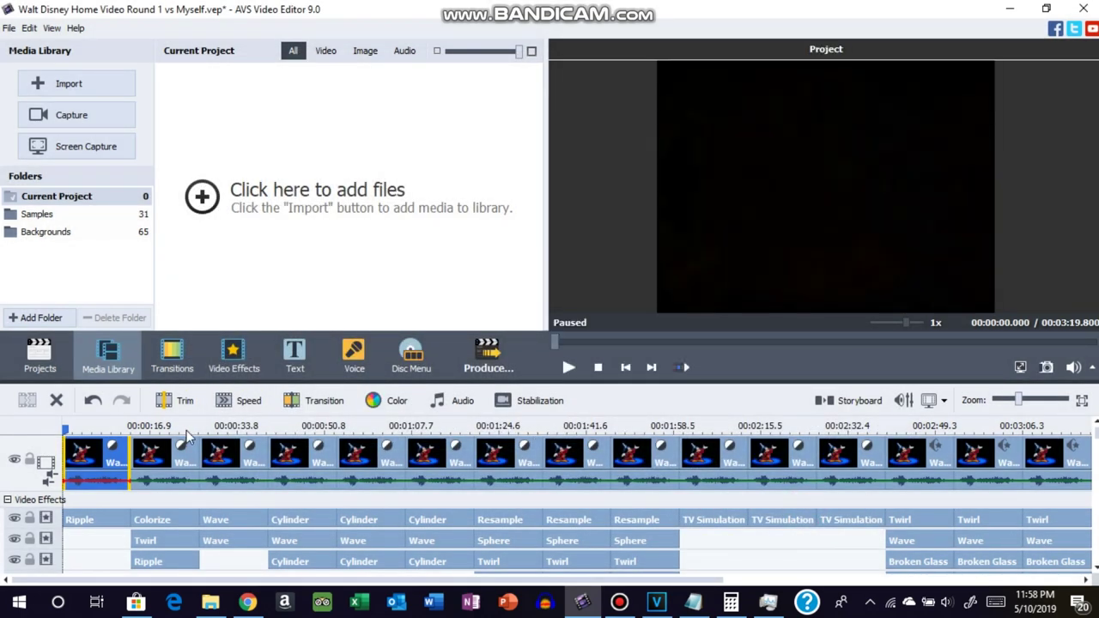
# - Examine the settings of the Colorize and Twirl effects beneath the second video clip
pyautogui.click(169, 445)
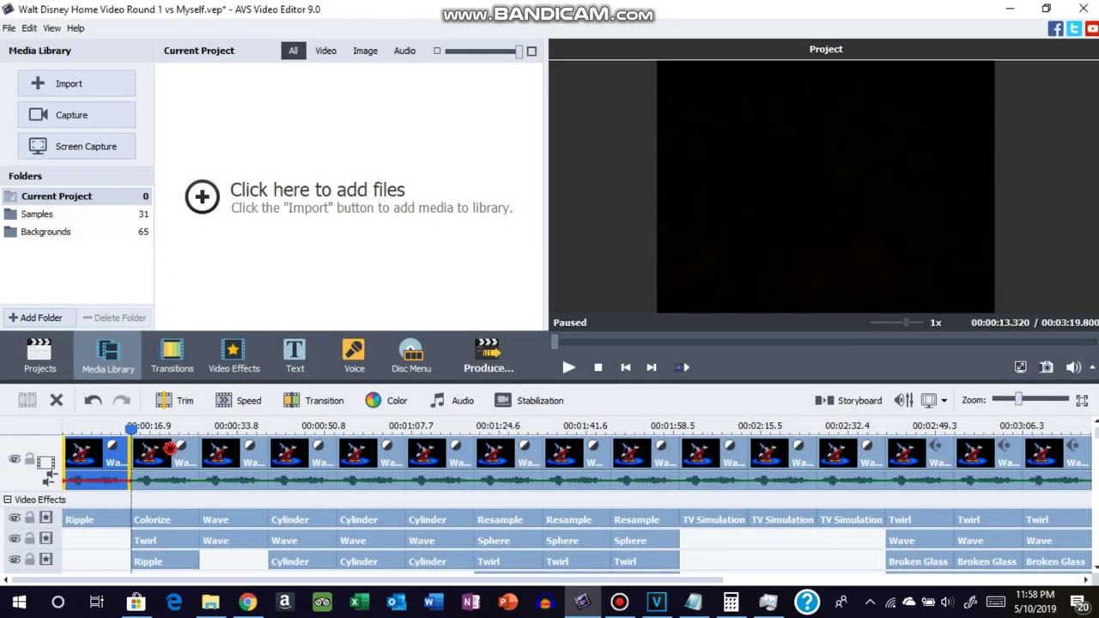
pyautogui.click(168, 518)
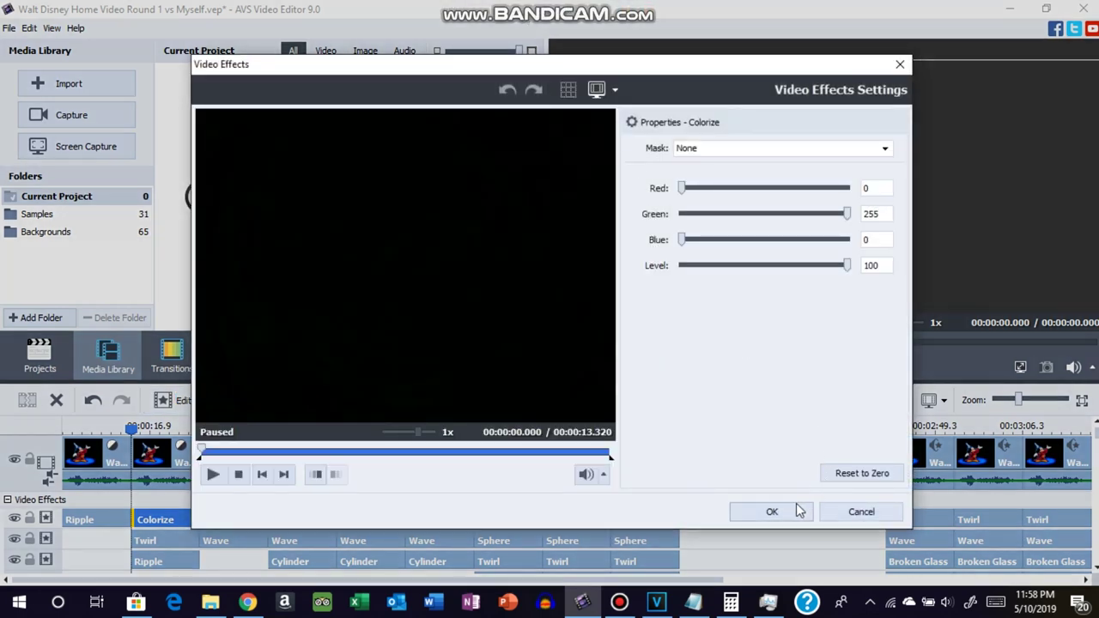
pyautogui.click(799, 510)
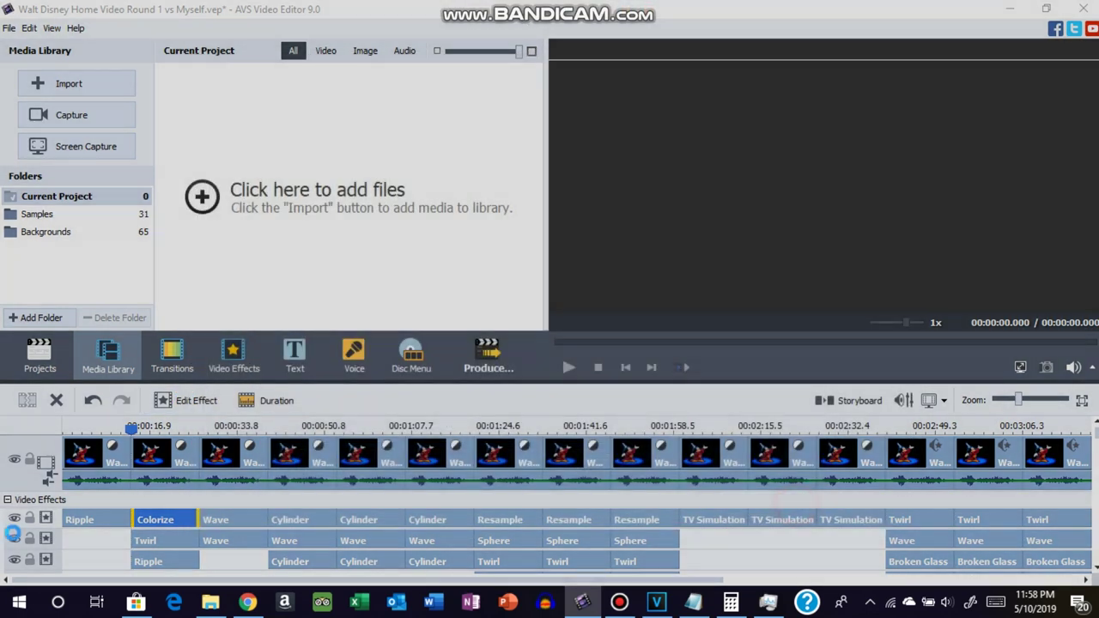
pyautogui.click(145, 533)
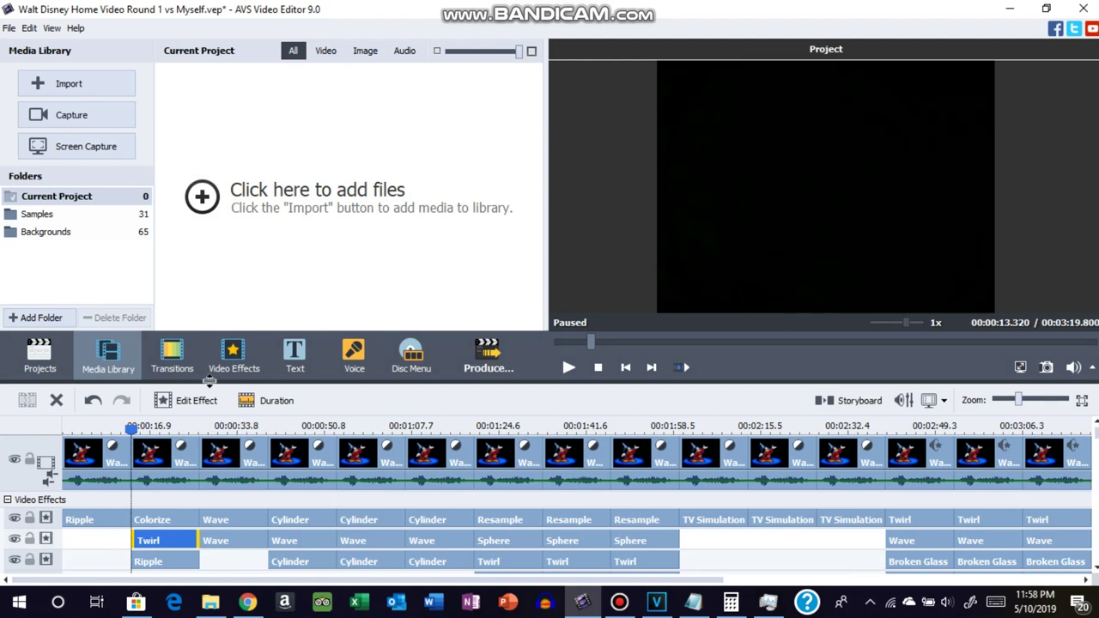
pyautogui.click(185, 399)
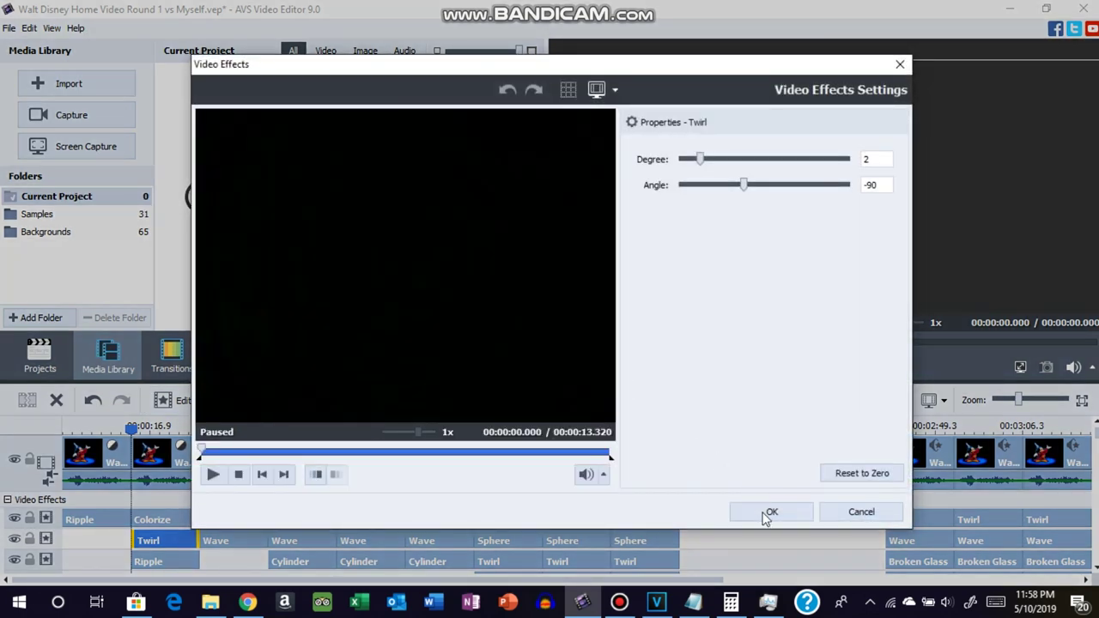
pyautogui.click(766, 511)
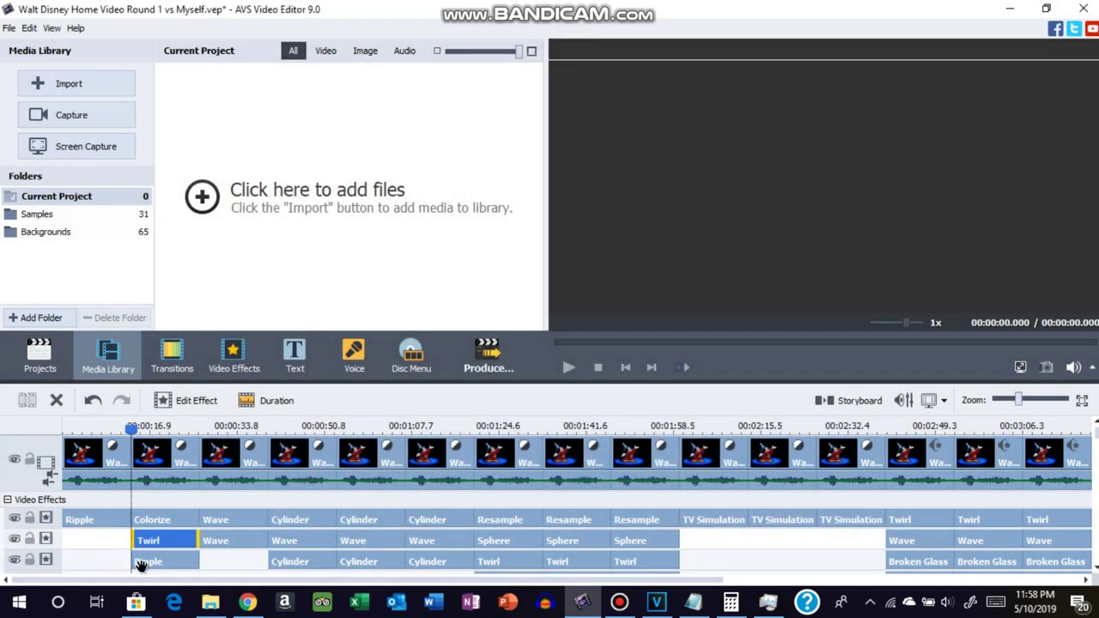
# - Examine the Omega, Speed and Offset settings of the Ripple effect beneath the second video clip
pyautogui.click(142, 562)
pyautogui.click(203, 401)
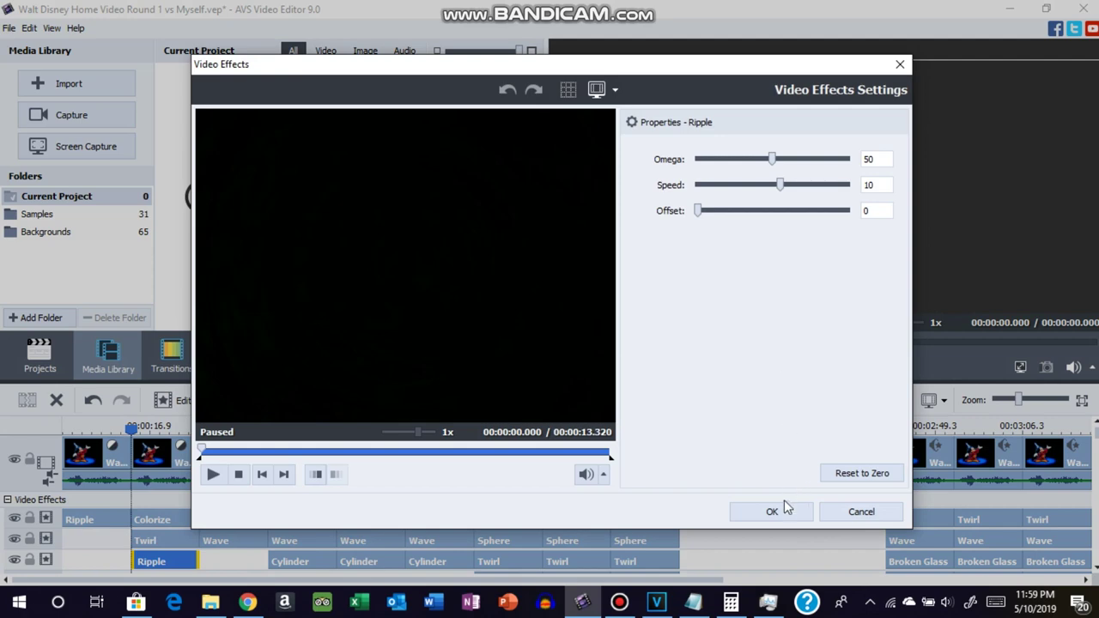
pyautogui.click(784, 508)
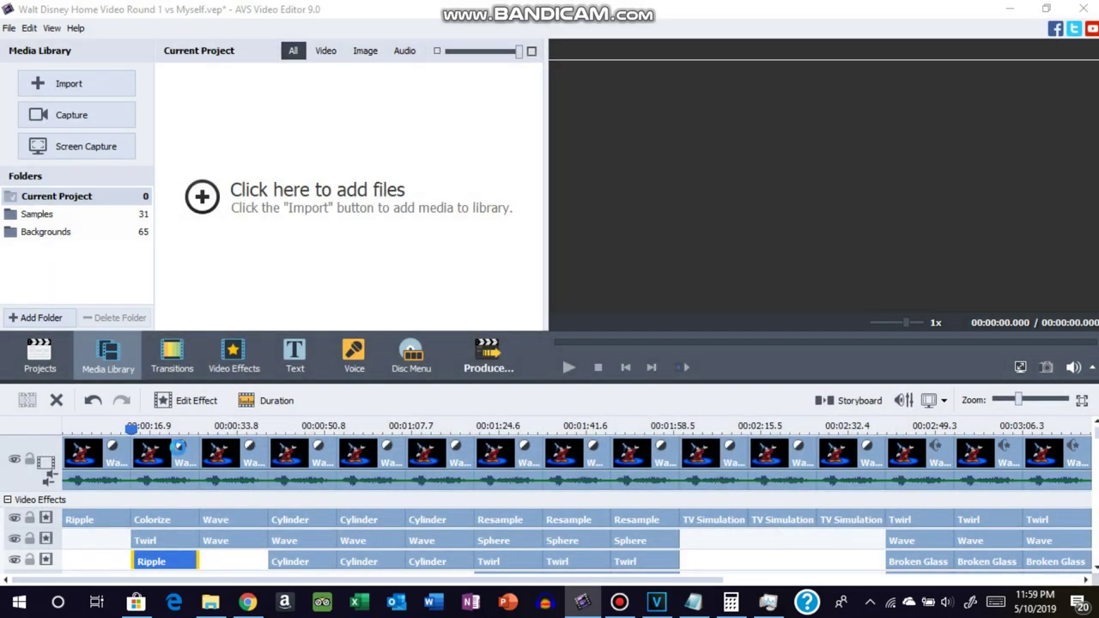
# - Check the second video clip's color correction settings and its audio Pitch Shift rate
pyautogui.click(179, 445)
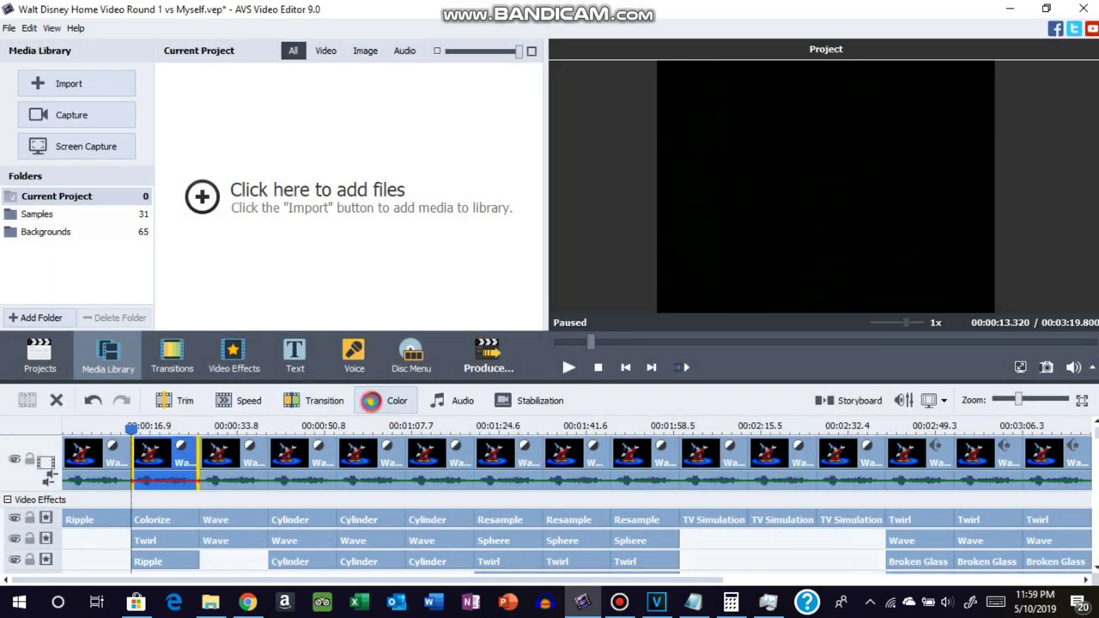
pyautogui.click(370, 401)
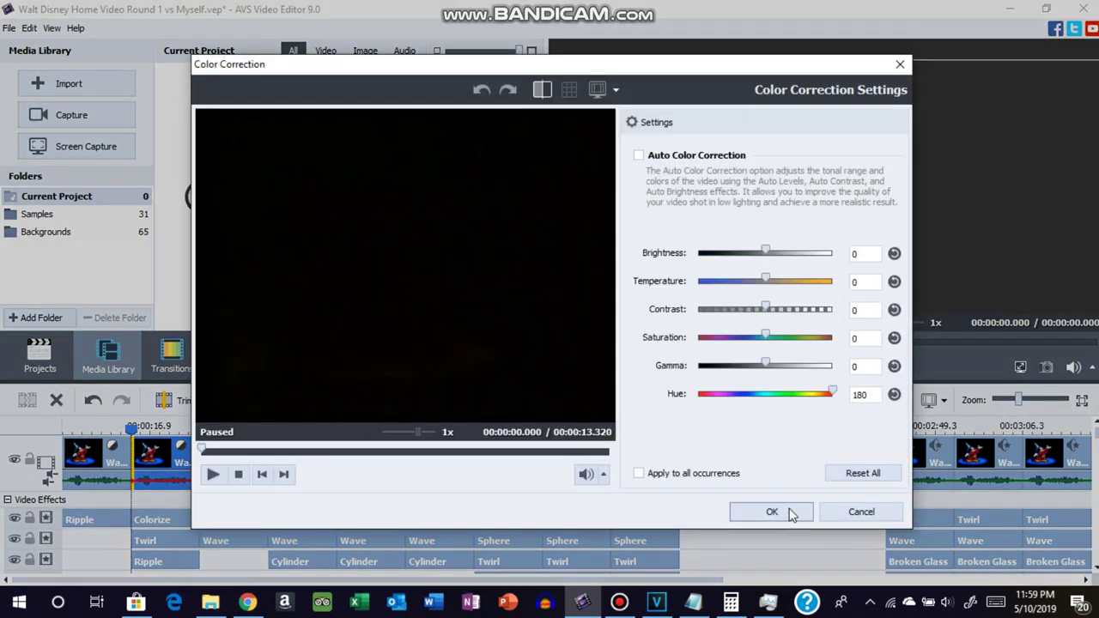
pyautogui.click(772, 512)
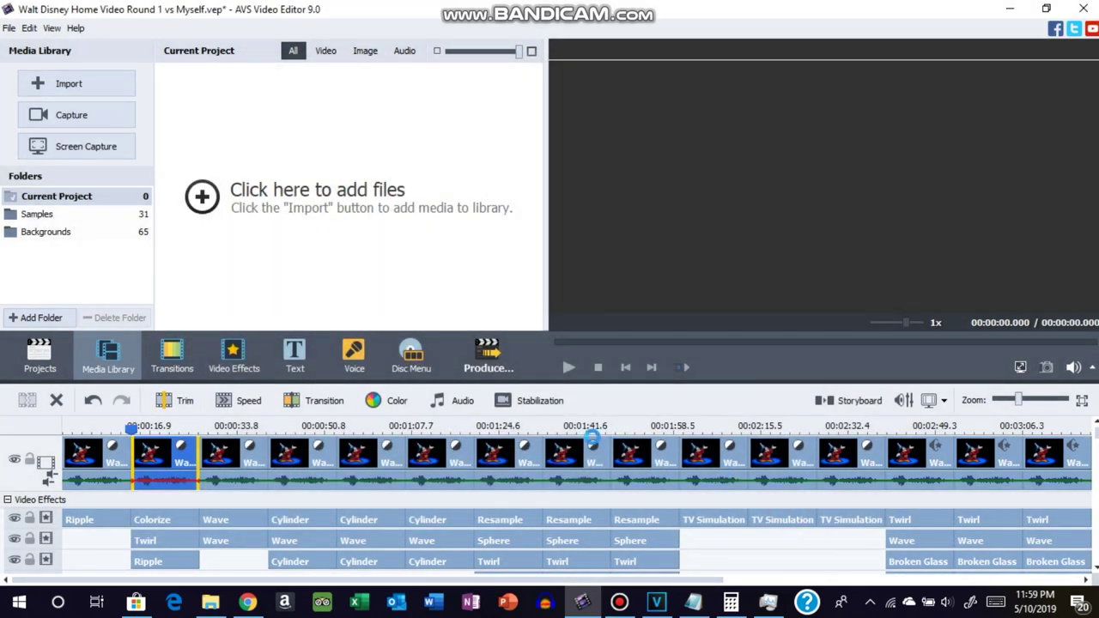
pyautogui.click(449, 406)
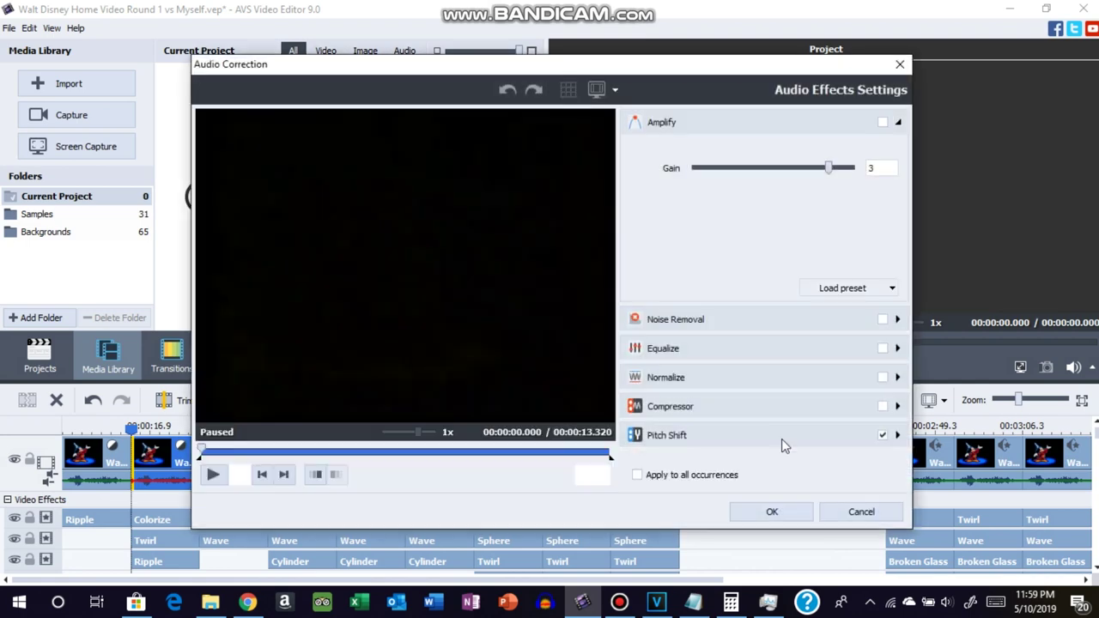
pyautogui.click(798, 438)
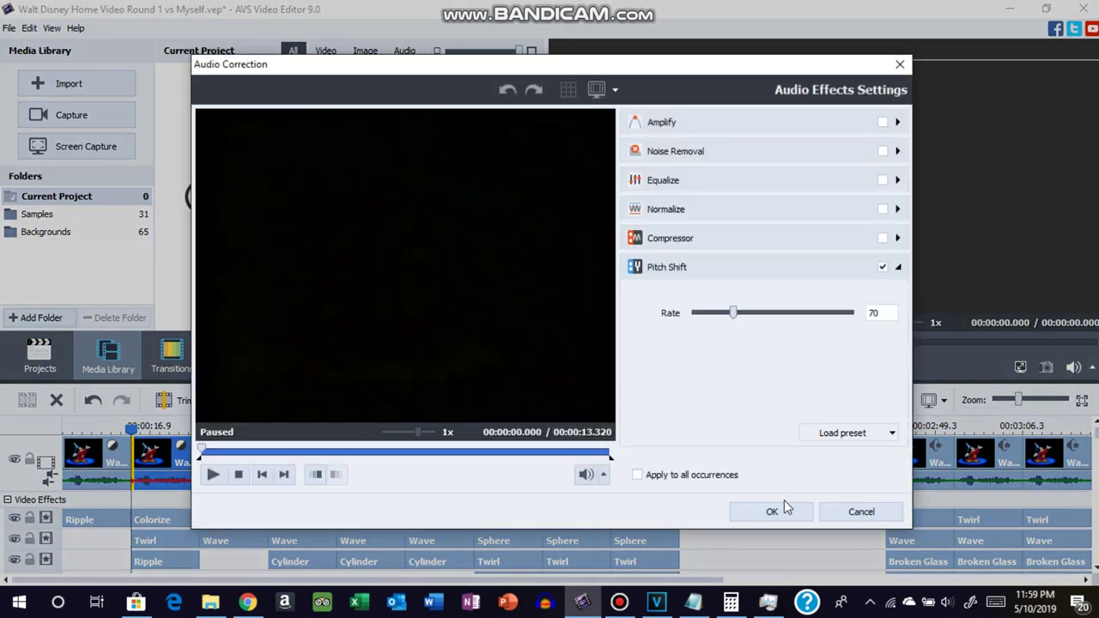
pyautogui.click(784, 505)
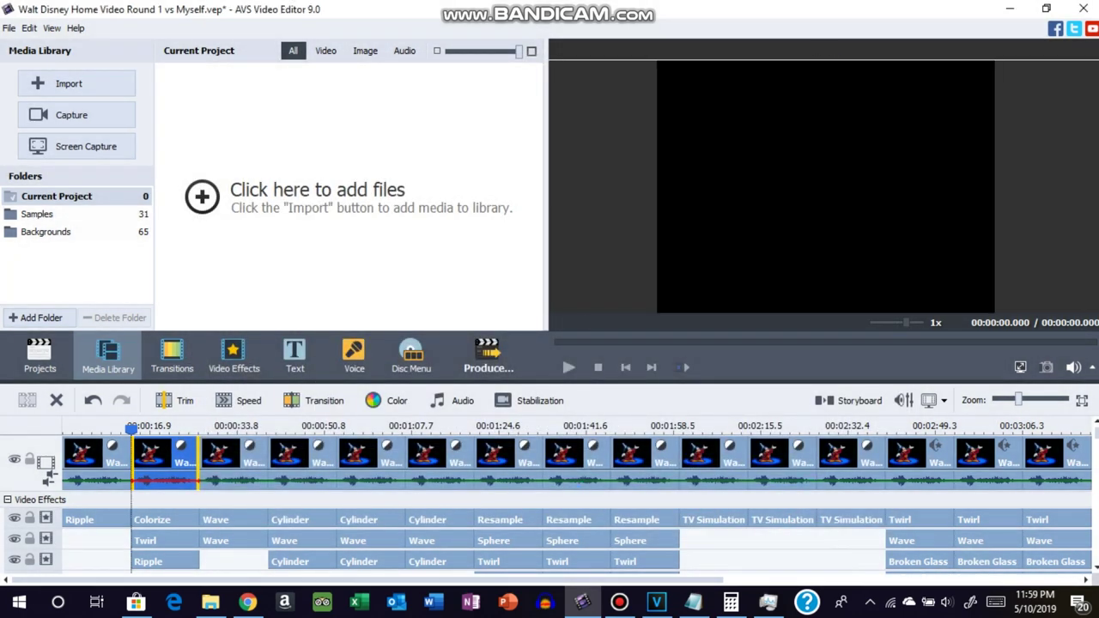
# - Check the Pitch Shift setting of the first Audio Mix clip beneath the second video clip
pyautogui.scroll(-5, 1030, 481)
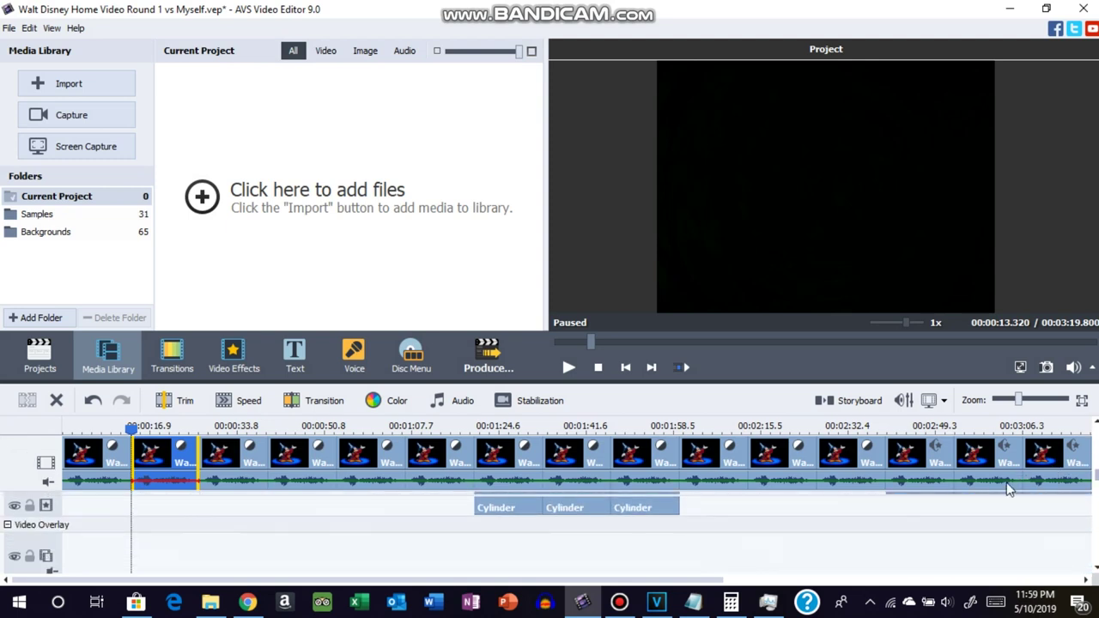
pyautogui.scroll(-5, 983, 507)
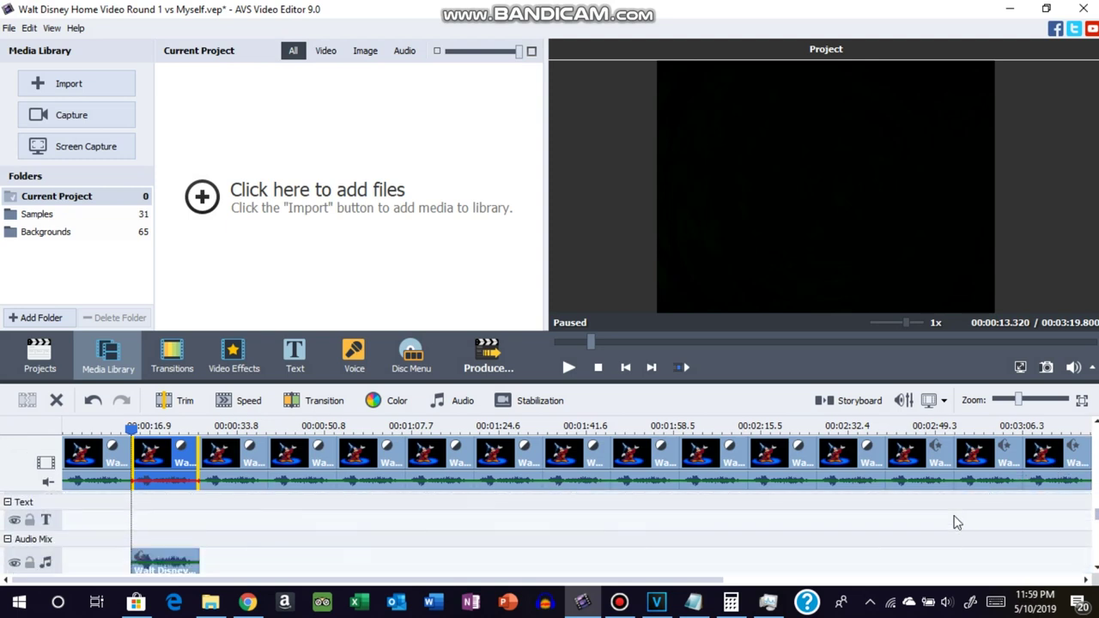
pyautogui.click(164, 520)
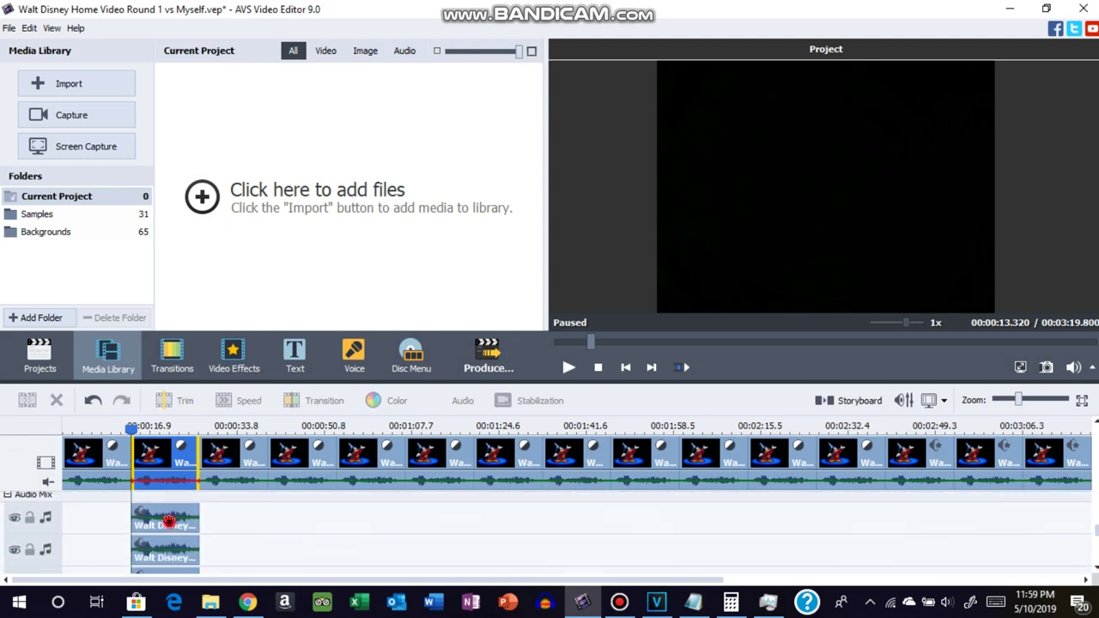
pyautogui.click(246, 401)
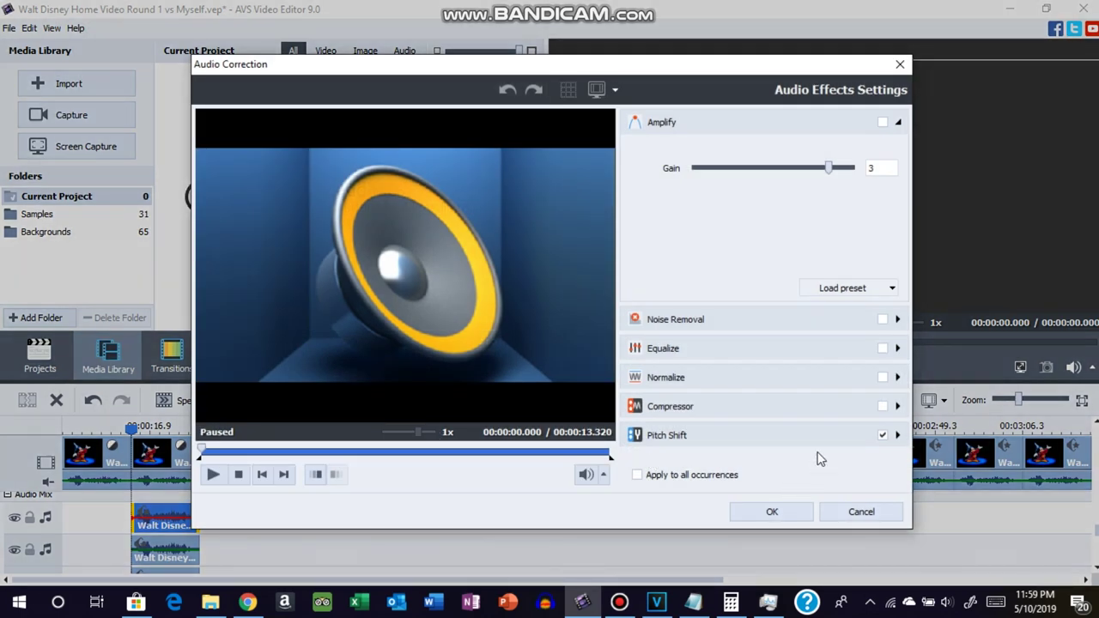
pyautogui.click(827, 432)
pyautogui.click(798, 512)
# - Check the Pitch Shift settings of the remaining Audio Mix clips beneath the second video clip
pyautogui.click(184, 559)
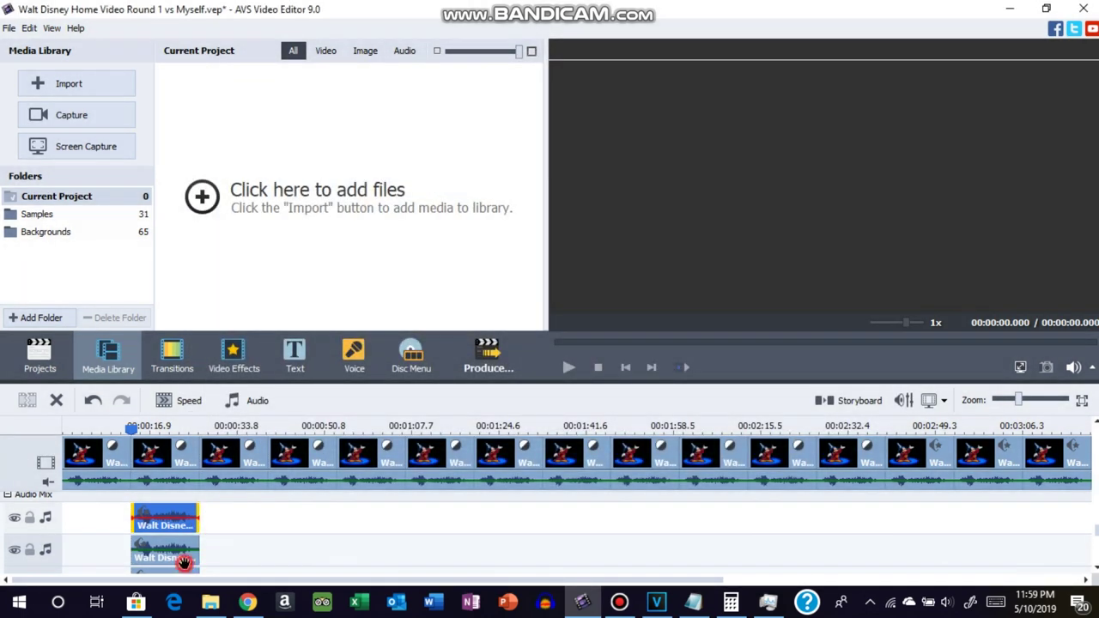
pyautogui.click(257, 401)
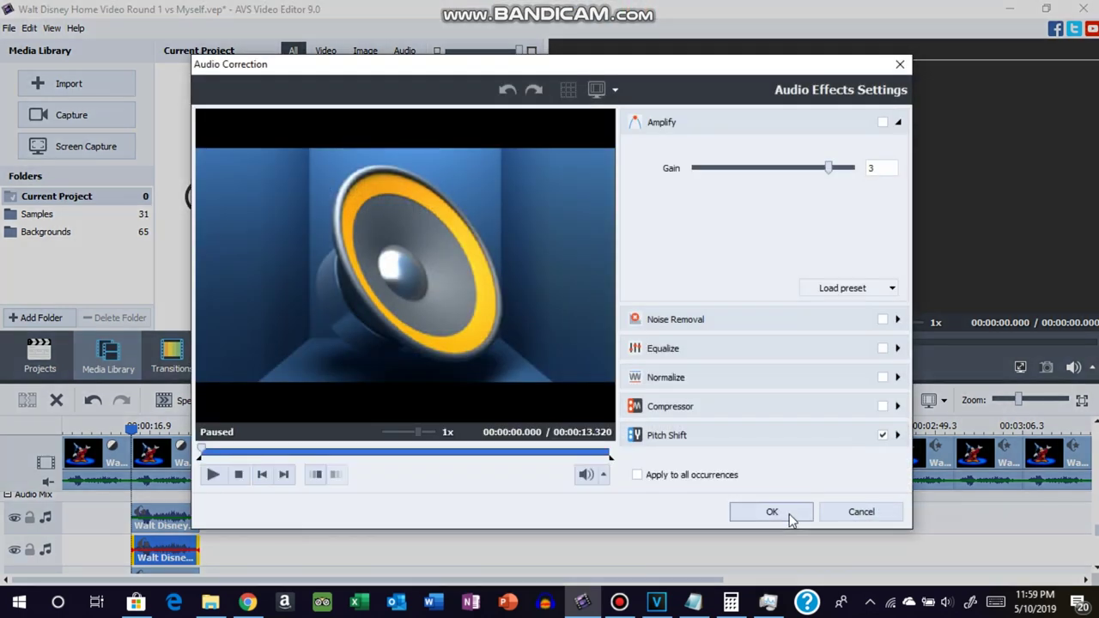
pyautogui.click(814, 437)
pyautogui.click(777, 512)
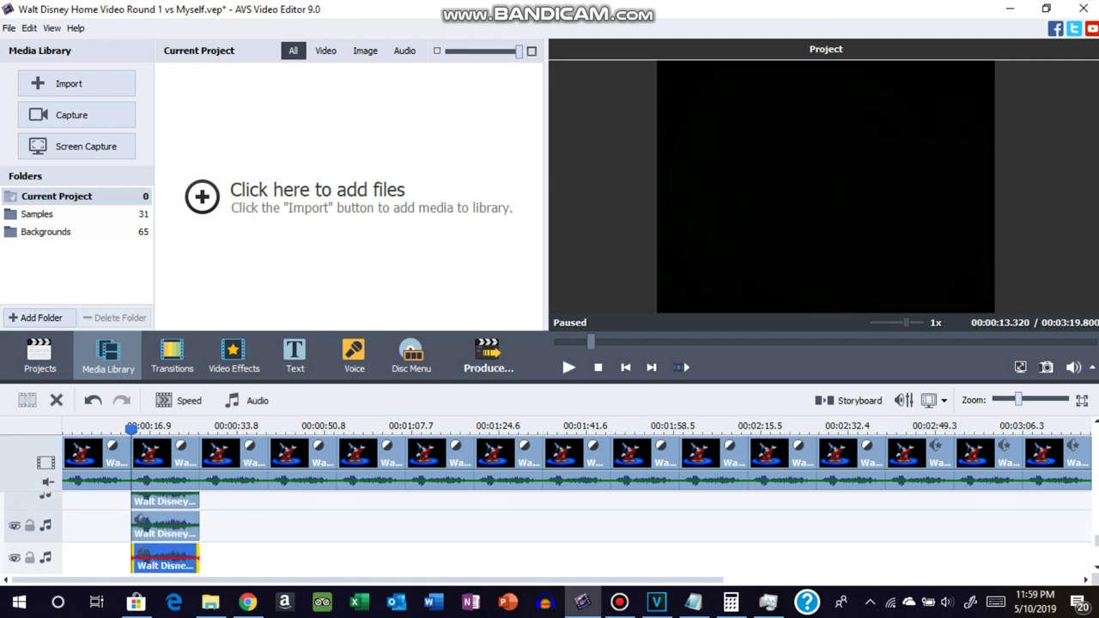
pyautogui.scroll(-1, 1093, 550)
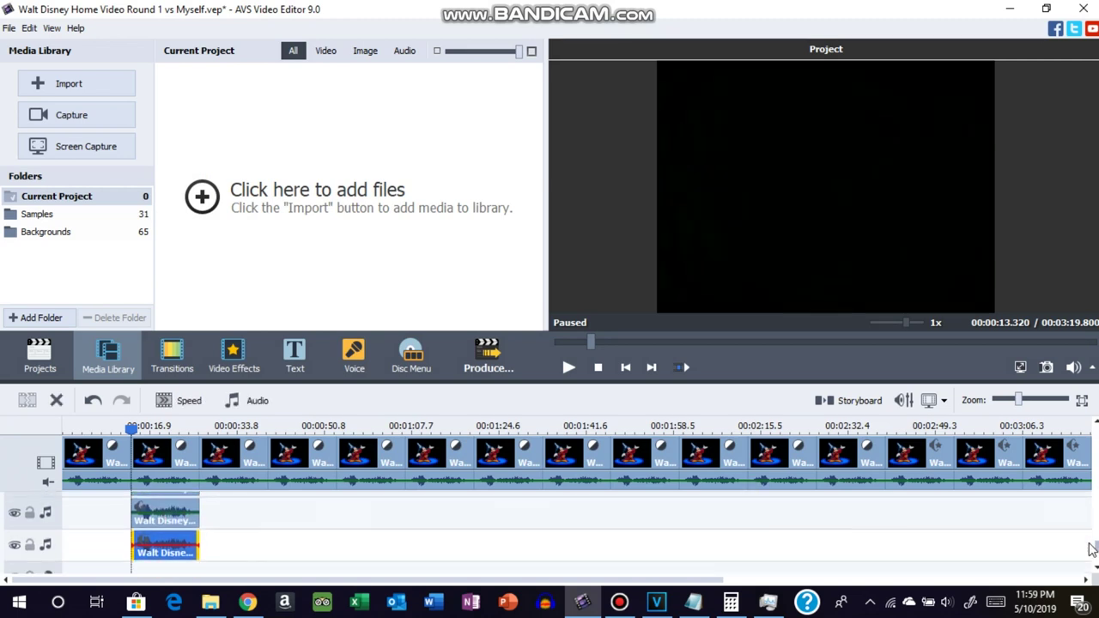
pyautogui.click(239, 402)
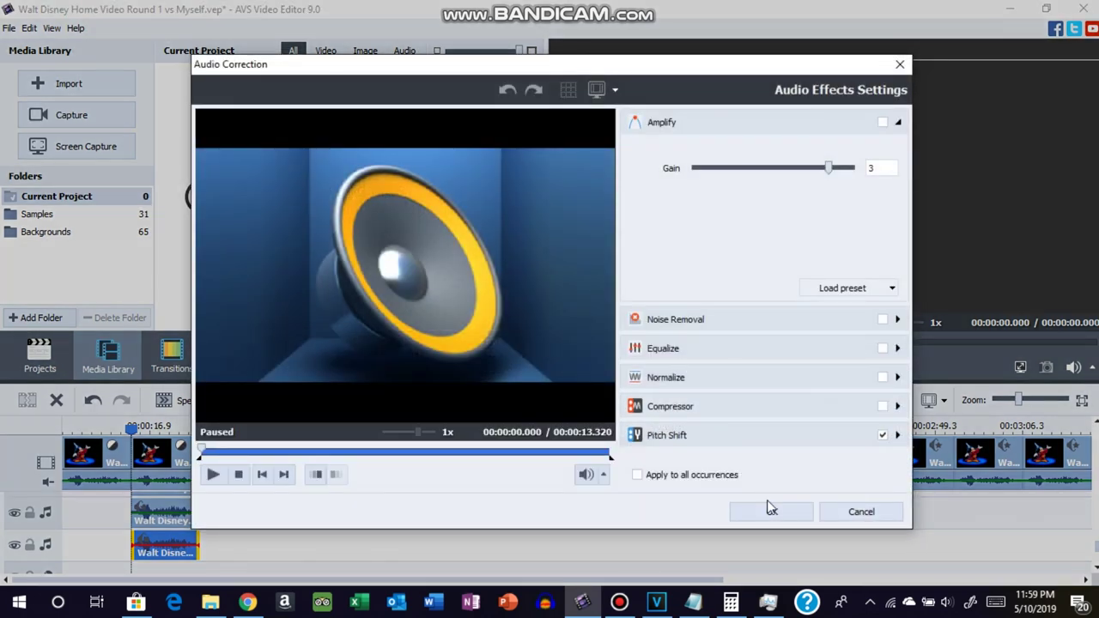
pyautogui.click(803, 435)
pyautogui.click(790, 510)
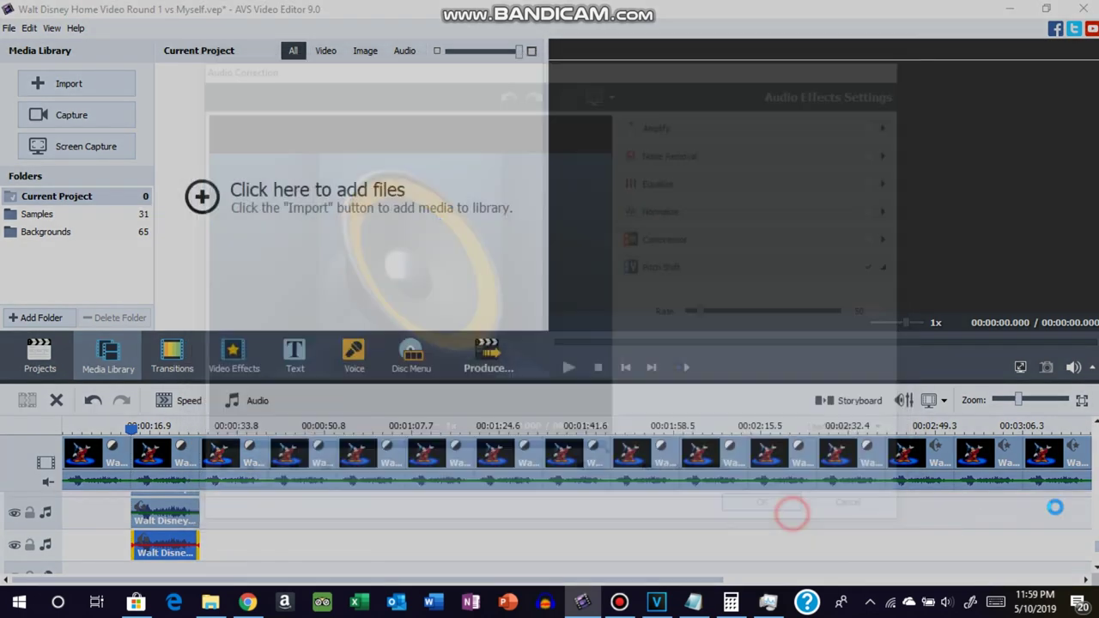
# - Examine the upper Wave effect's settings beneath the third video clip, previewing its distortion about 1.5 seconds in
pyautogui.moveTo(1096, 558); pyautogui.dragTo(1092, 412)
pyautogui.click(224, 468)
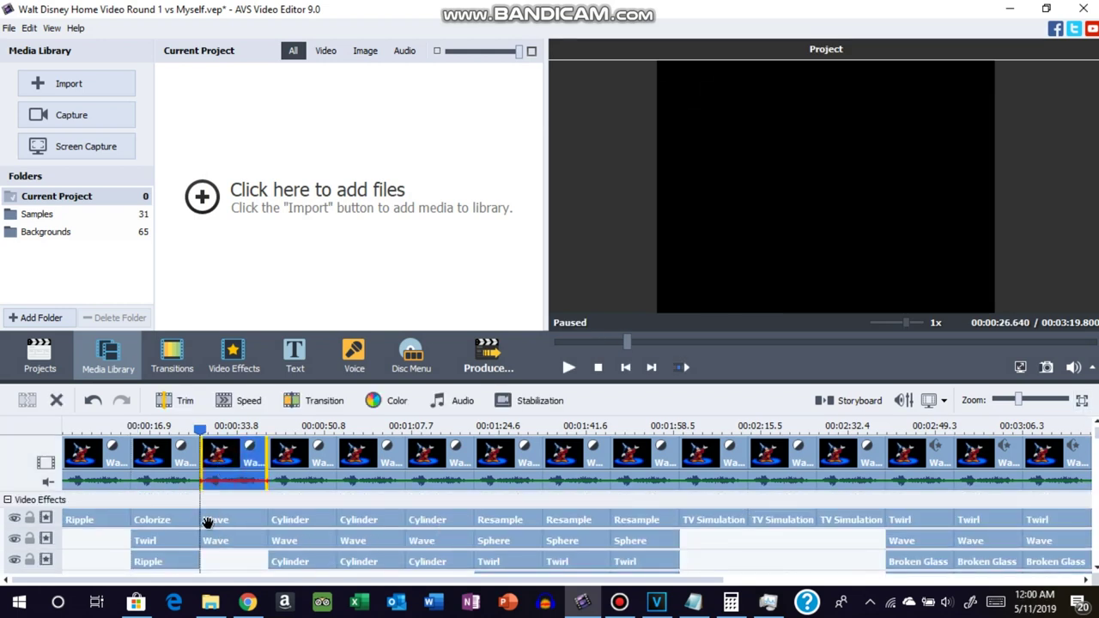
pyautogui.click(235, 514)
pyautogui.rightClick(234, 514)
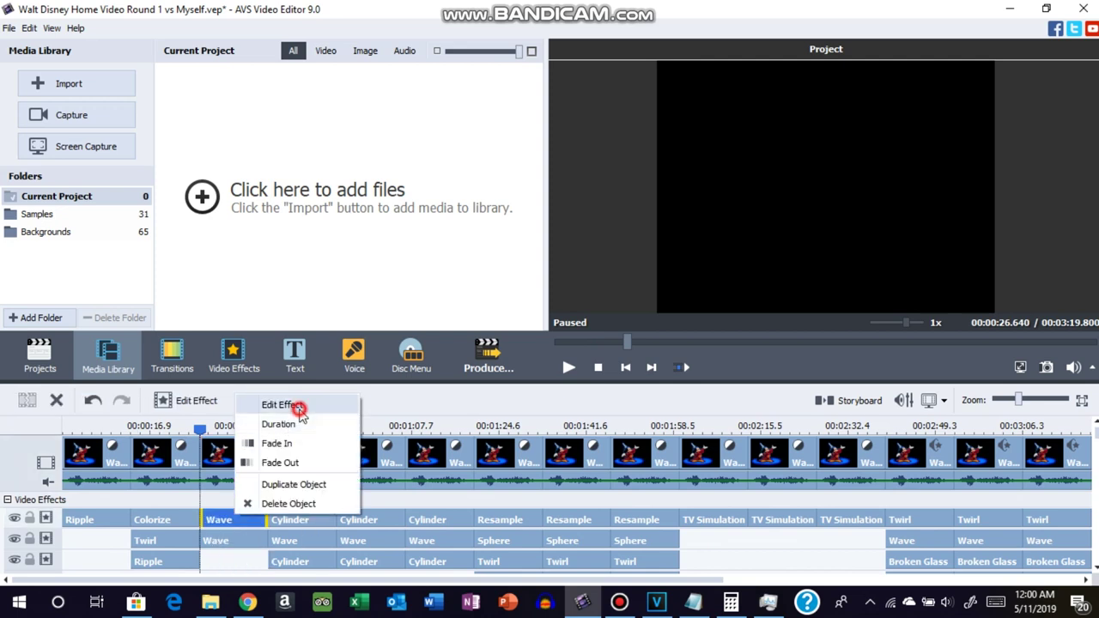
pyautogui.click(298, 409)
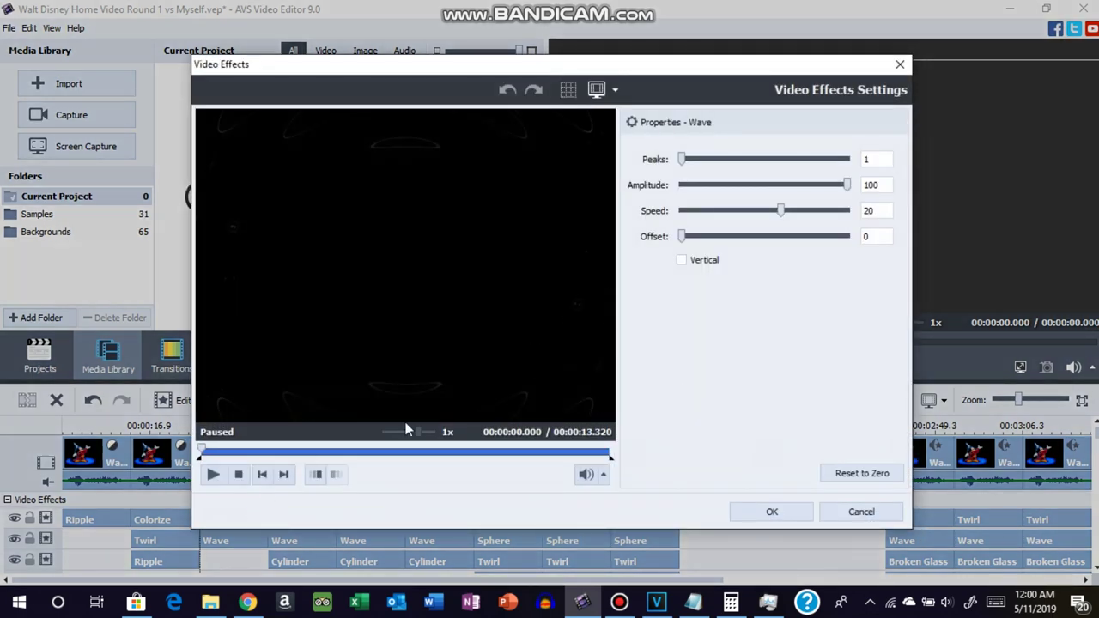
pyautogui.moveTo(233, 452); pyautogui.dragTo(247, 450)
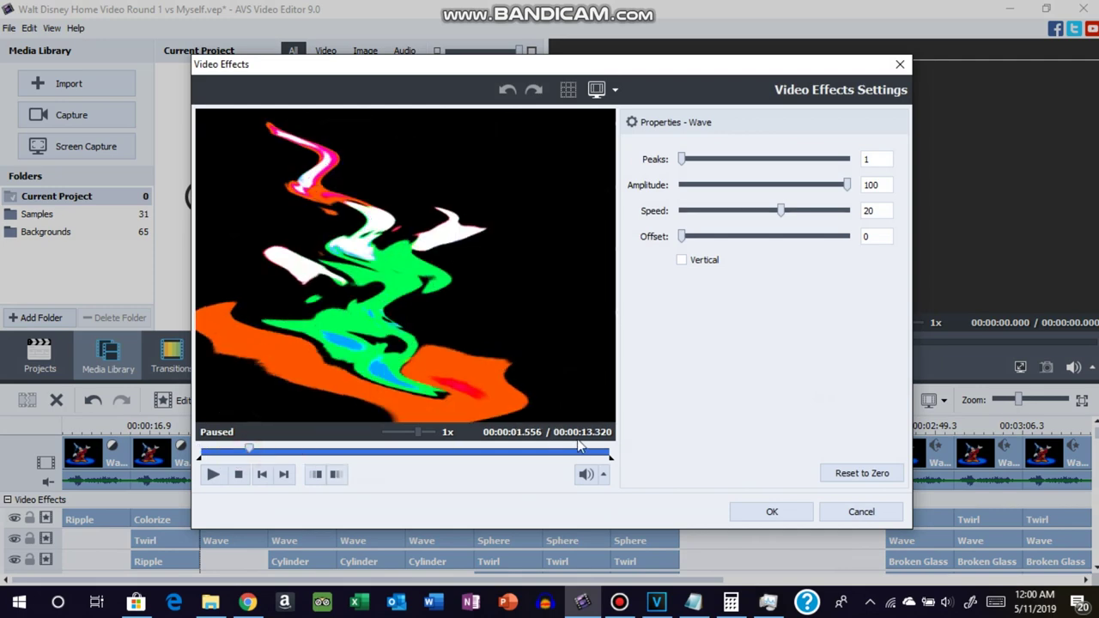
pyautogui.click(753, 512)
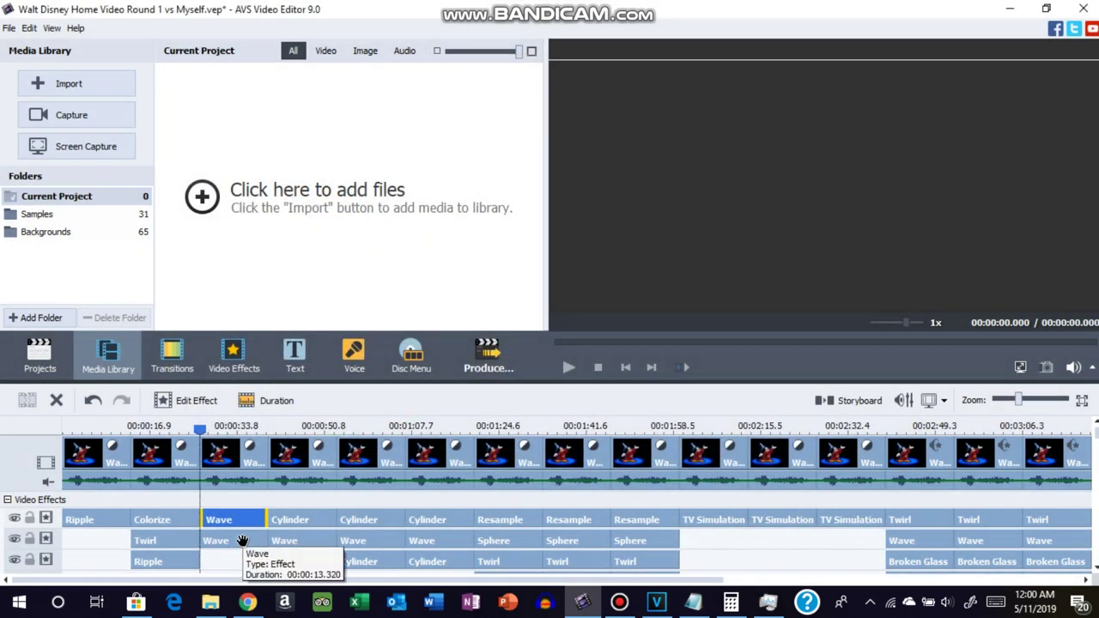
# - Examine the lower Wave effect's settings beneath the third video clip, and select that clip
pyautogui.rightClick(261, 541)
pyautogui.click(295, 432)
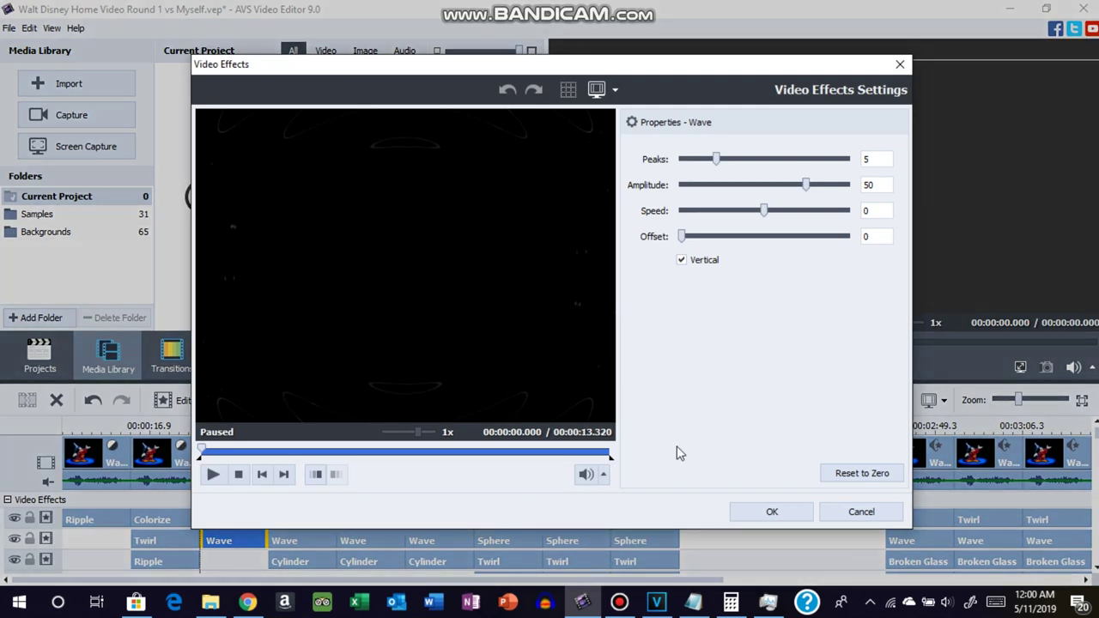
pyautogui.click(773, 513)
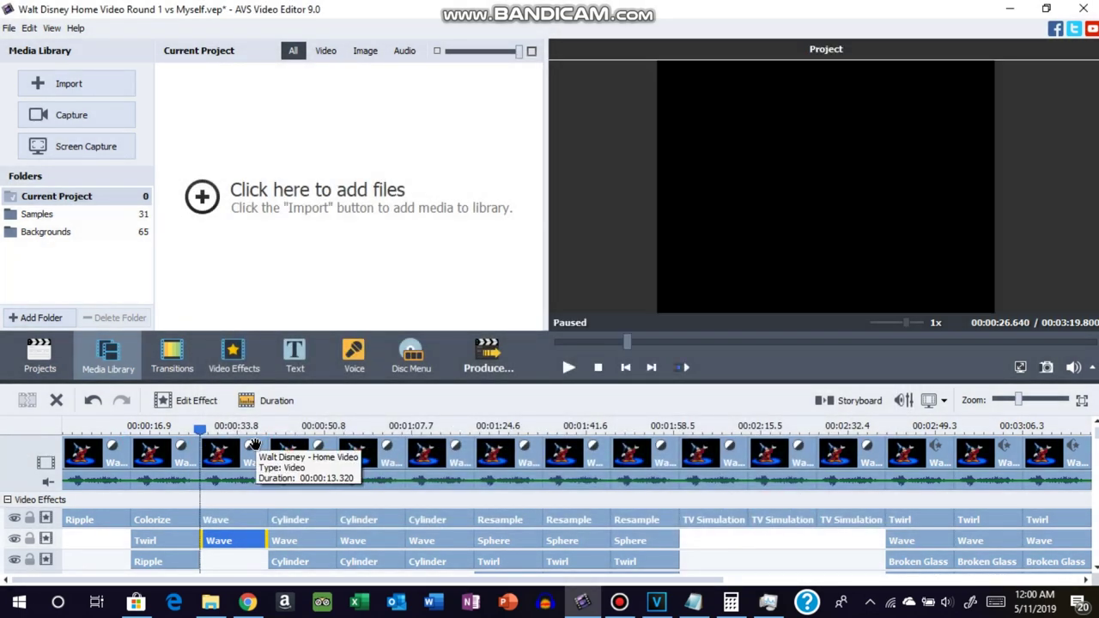
pyautogui.click(254, 446)
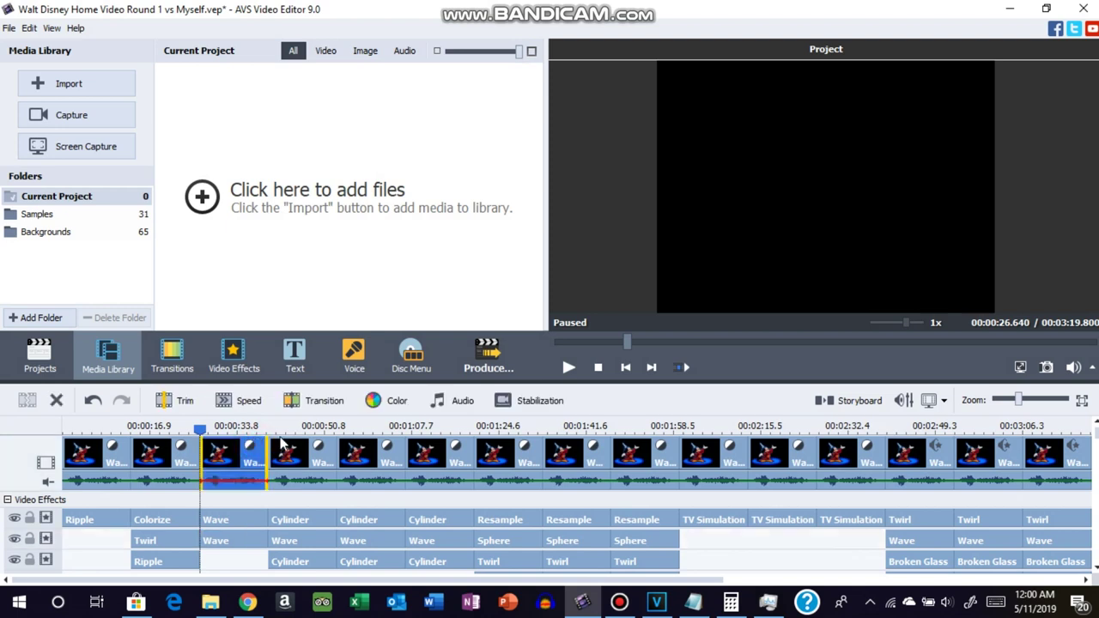
# - Check the third video clip's Color Correction settings and its Pitch Shift rate
pyautogui.click(402, 400)
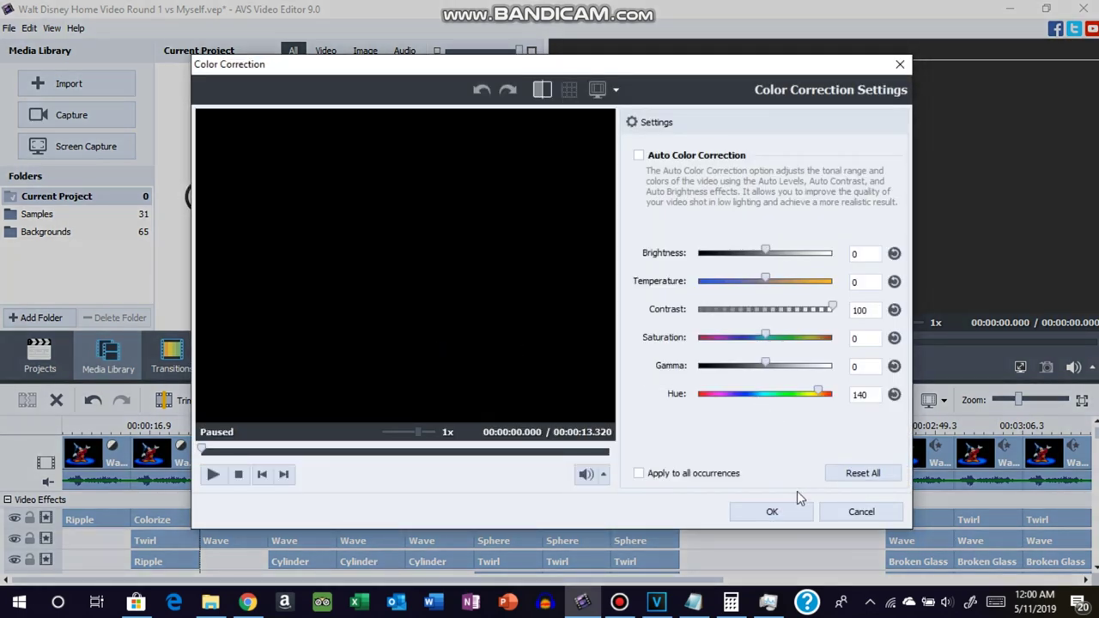
pyautogui.click(776, 510)
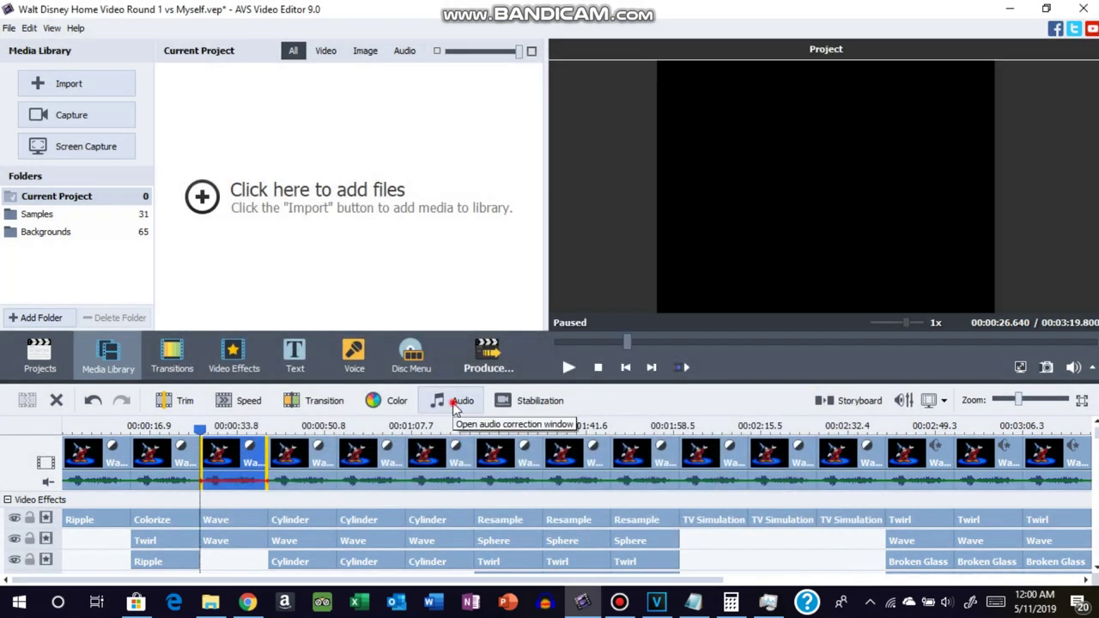
pyautogui.click(453, 402)
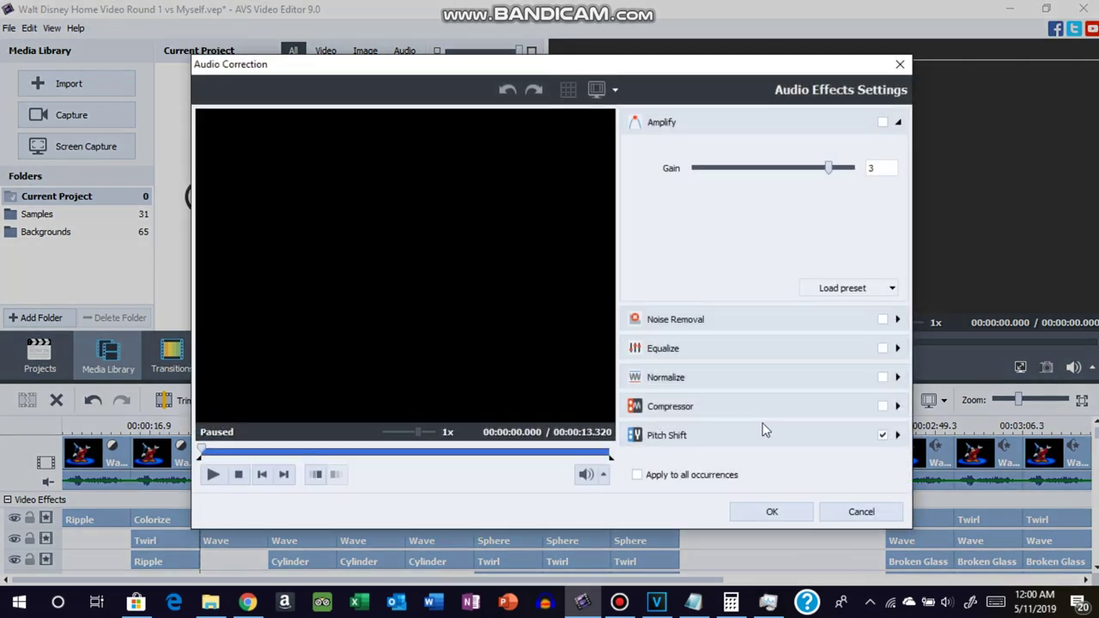
pyautogui.click(763, 431)
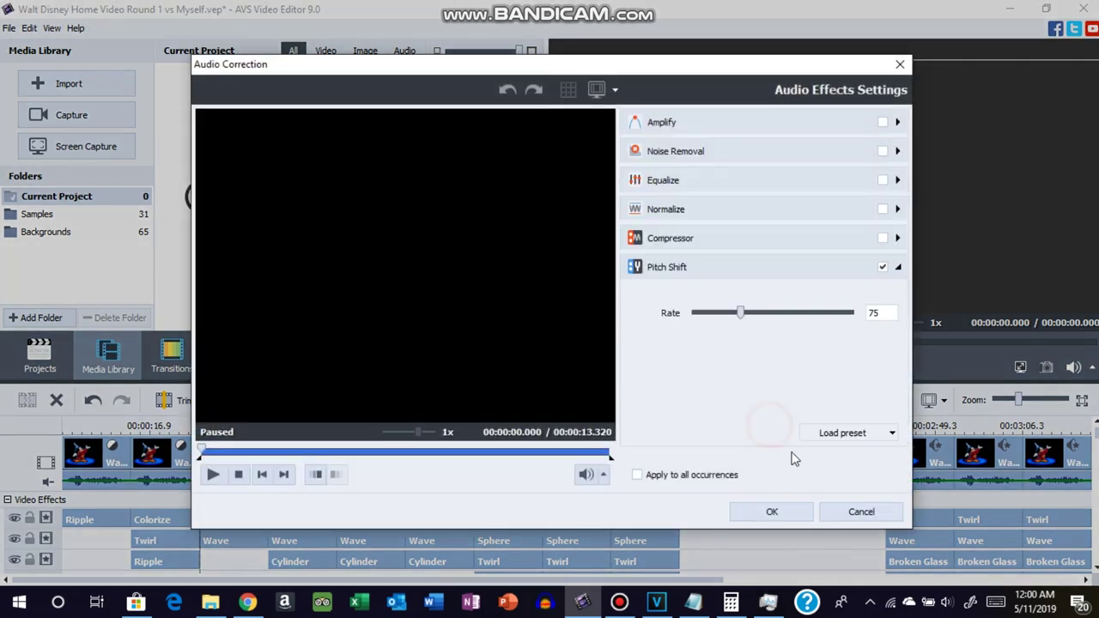
pyautogui.click(790, 500)
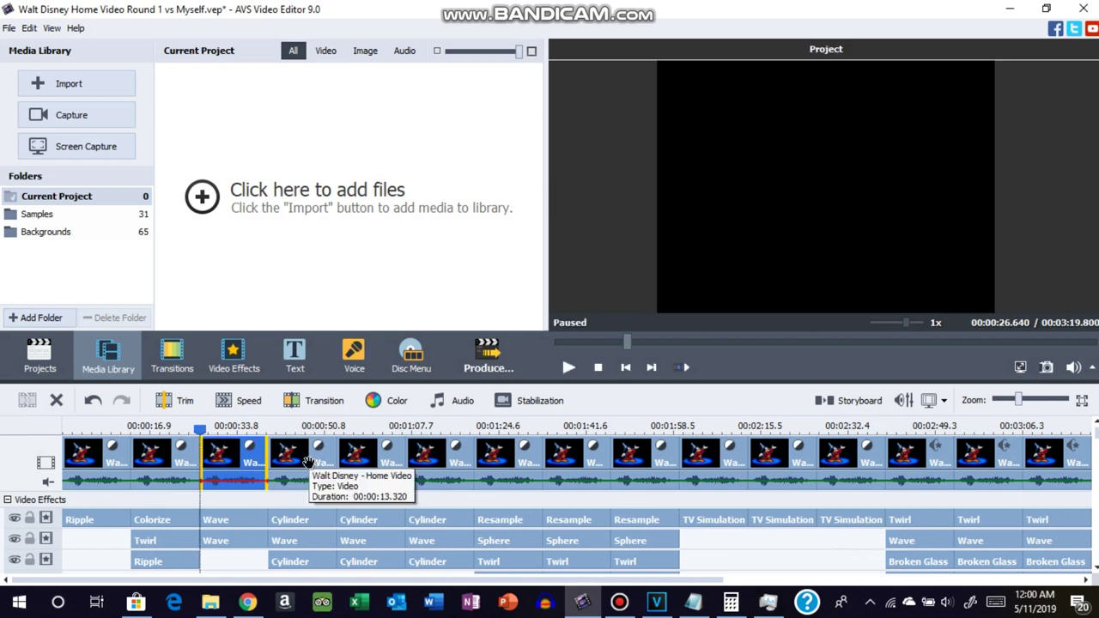
# - Examine the upper Cylinder effect's settings beneath the fourth video clip, previewing its distortion about 3 seconds in
pyautogui.click(307, 462)
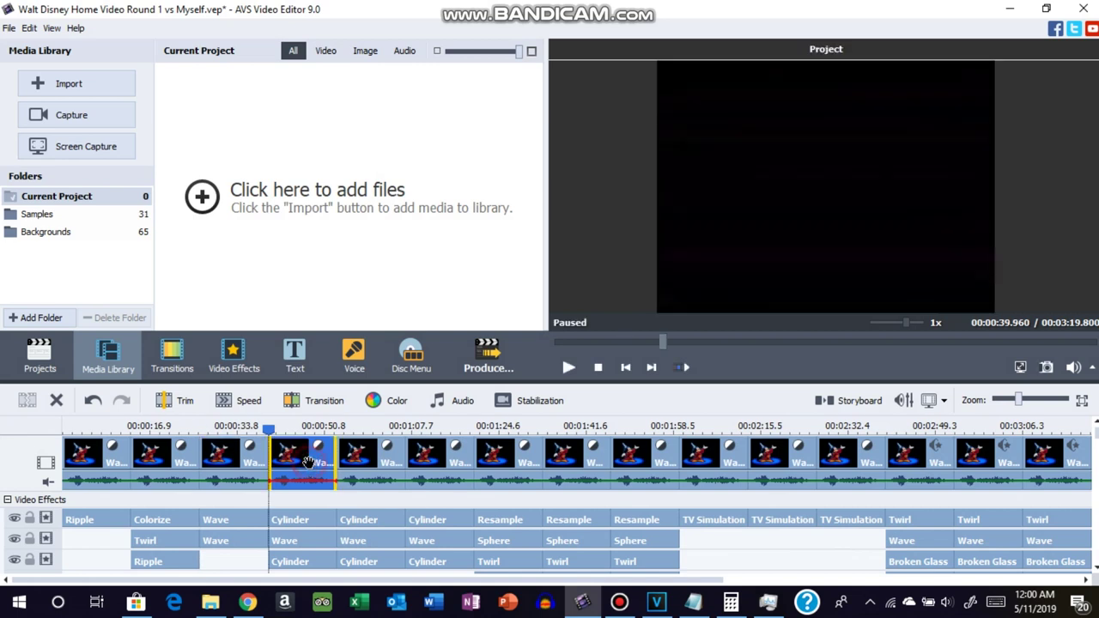
pyautogui.click(292, 521)
pyautogui.rightClick(302, 521)
pyautogui.click(349, 416)
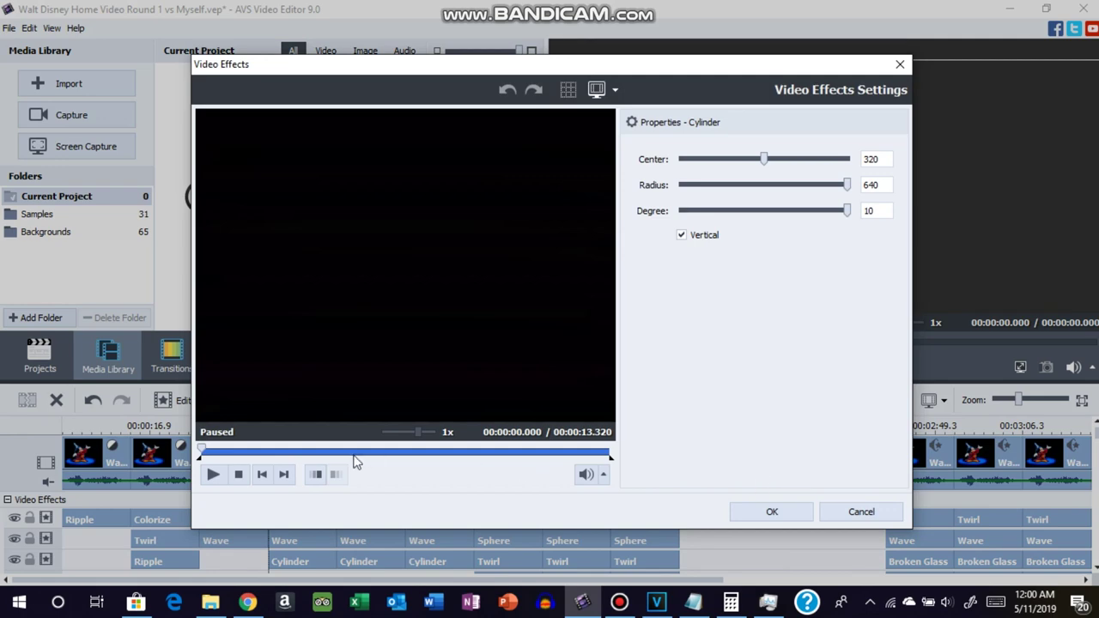
pyautogui.click(301, 450)
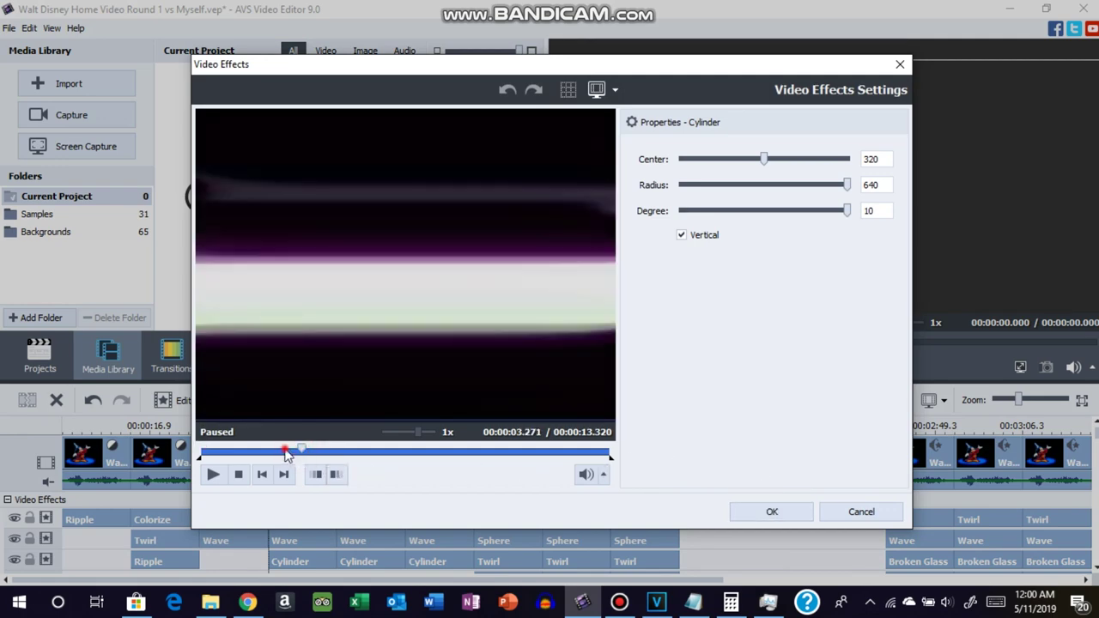
pyautogui.moveTo(287, 454); pyautogui.dragTo(262, 451)
pyautogui.click(775, 513)
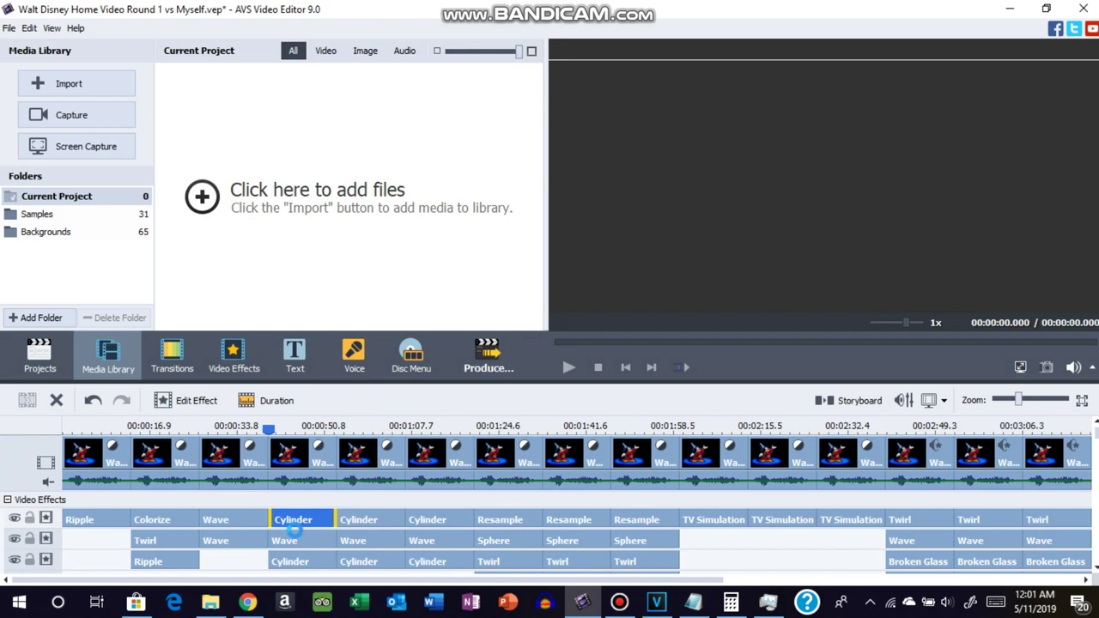
# - Examine the Wave effect's settings beneath the fourth video clip
pyautogui.click(287, 541)
pyautogui.rightClick(292, 539)
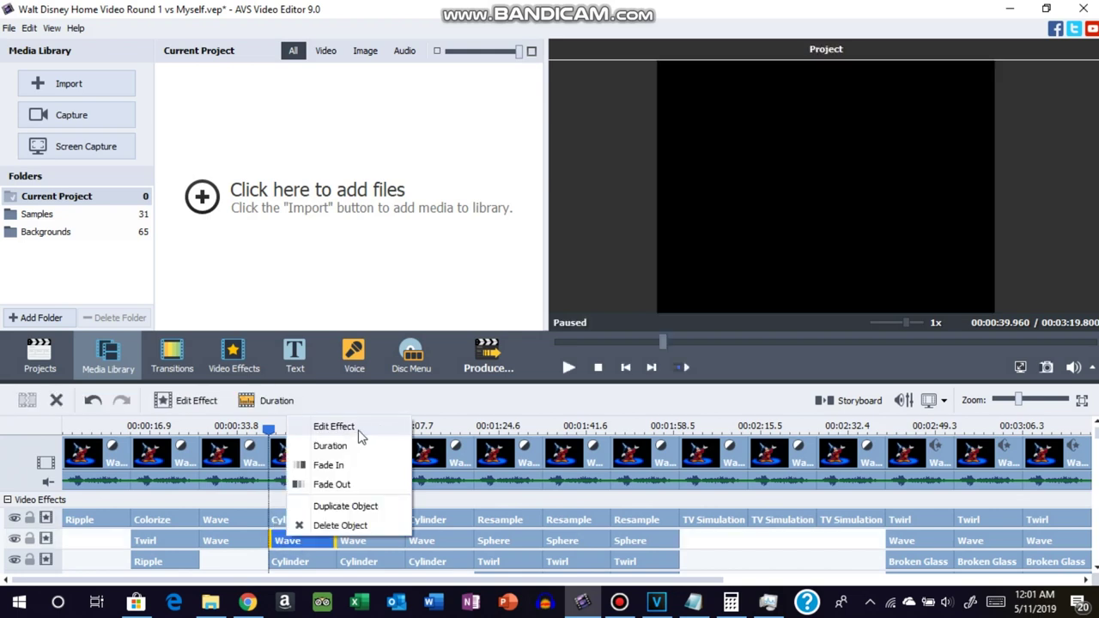
pyautogui.click(354, 426)
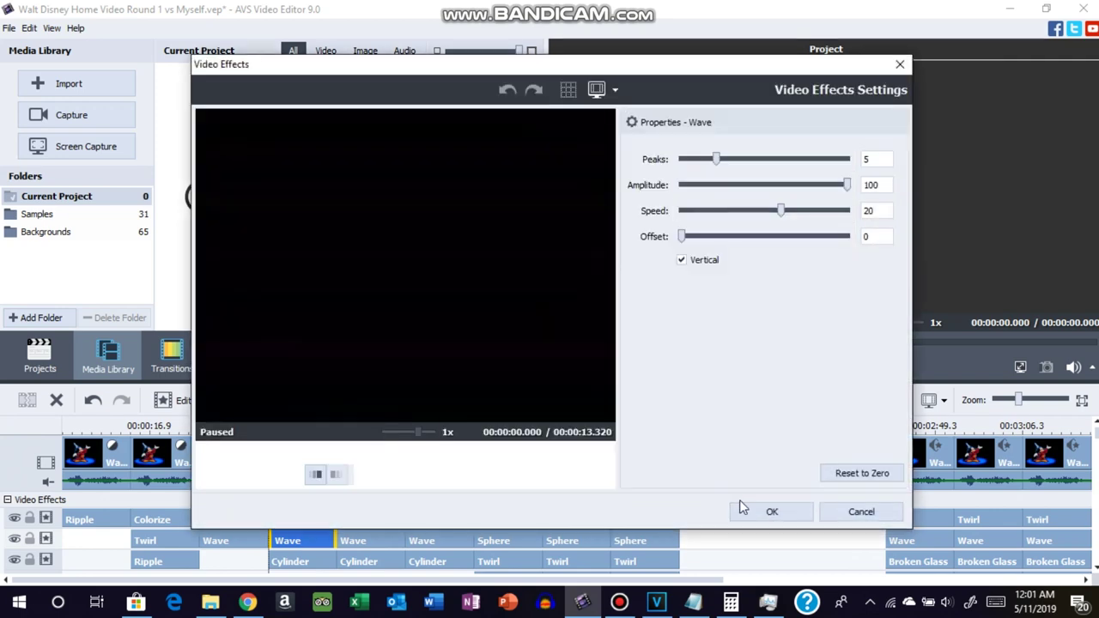
pyautogui.click(744, 509)
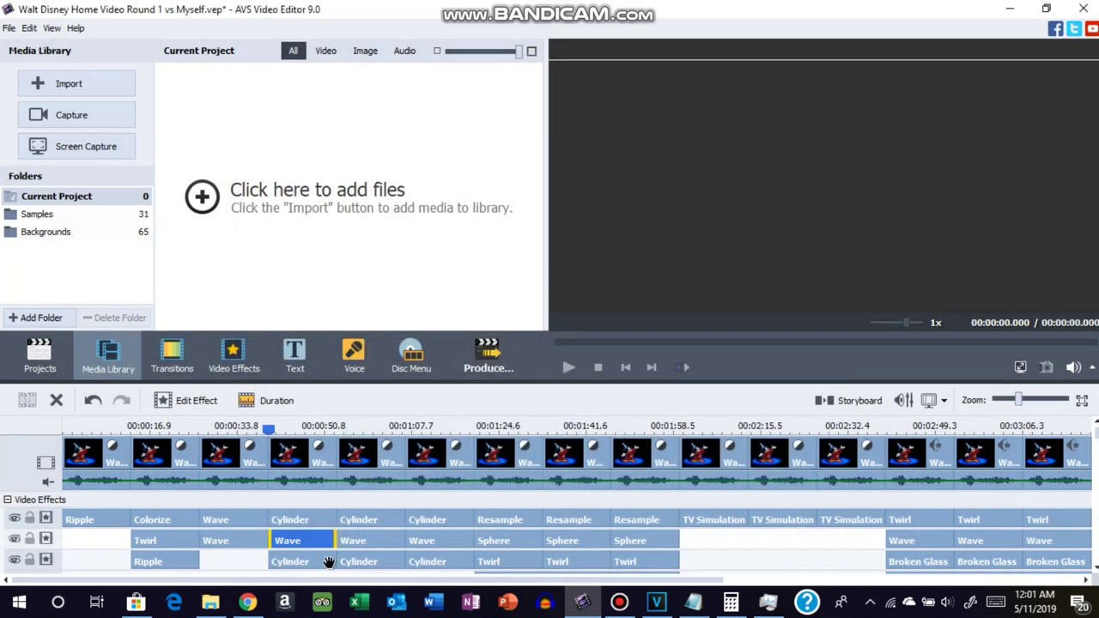
# - Examine the lower Cylinder effect's settings beneath the fourth video clip
pyautogui.click(322, 563)
pyautogui.rightClick(320, 562)
pyautogui.click(386, 450)
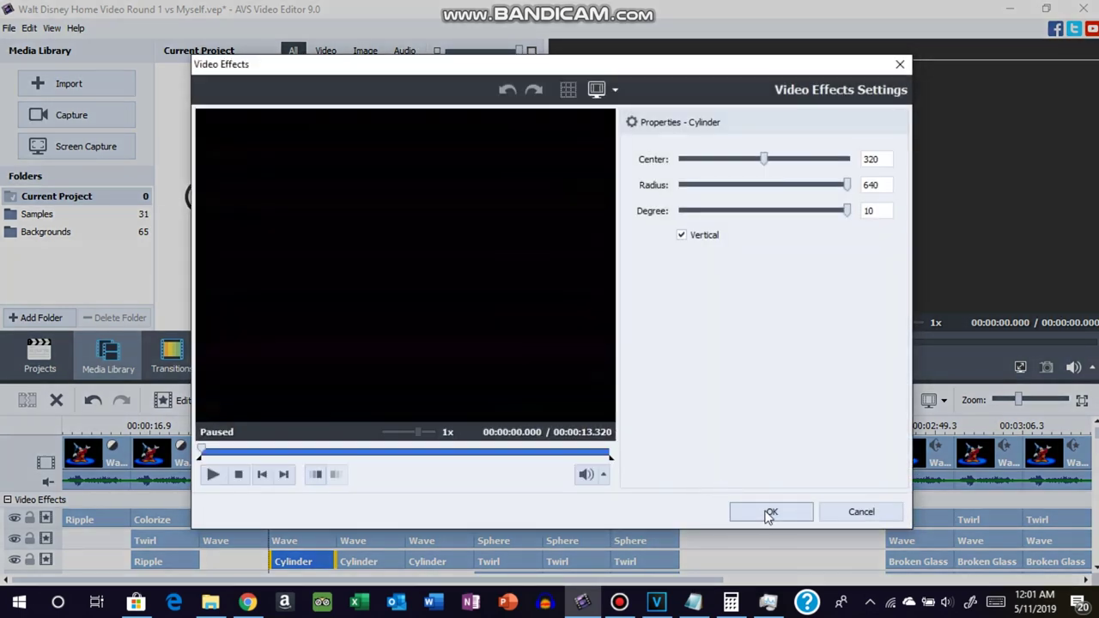
pyautogui.click(764, 506)
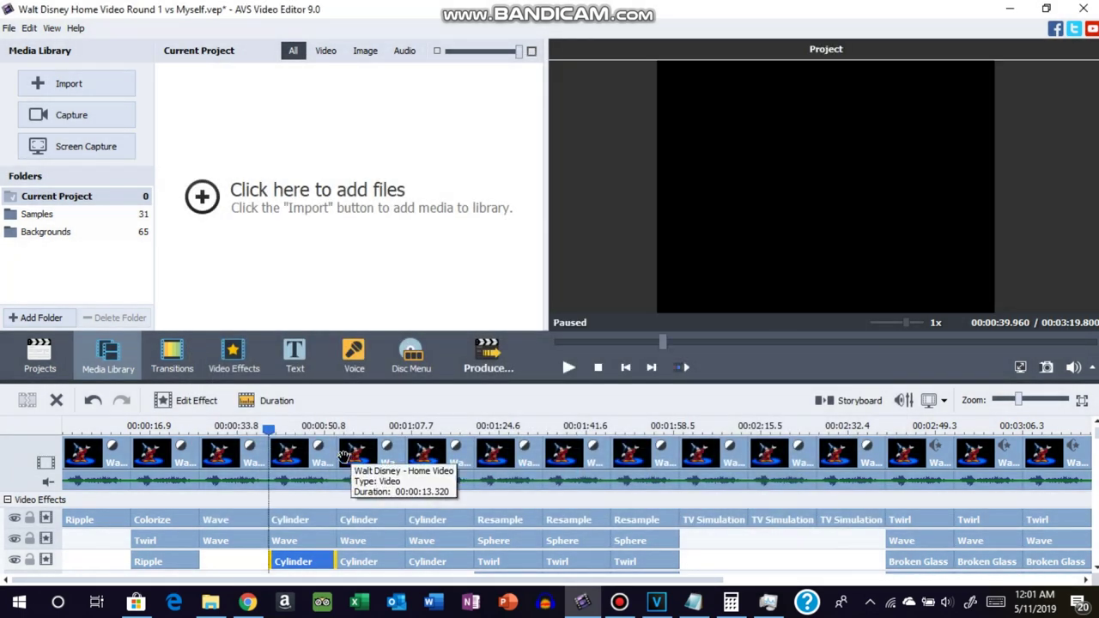
# - Check the fourth video clip's Color Correction settings and its Pitch Shift rate
pyautogui.click(331, 456)
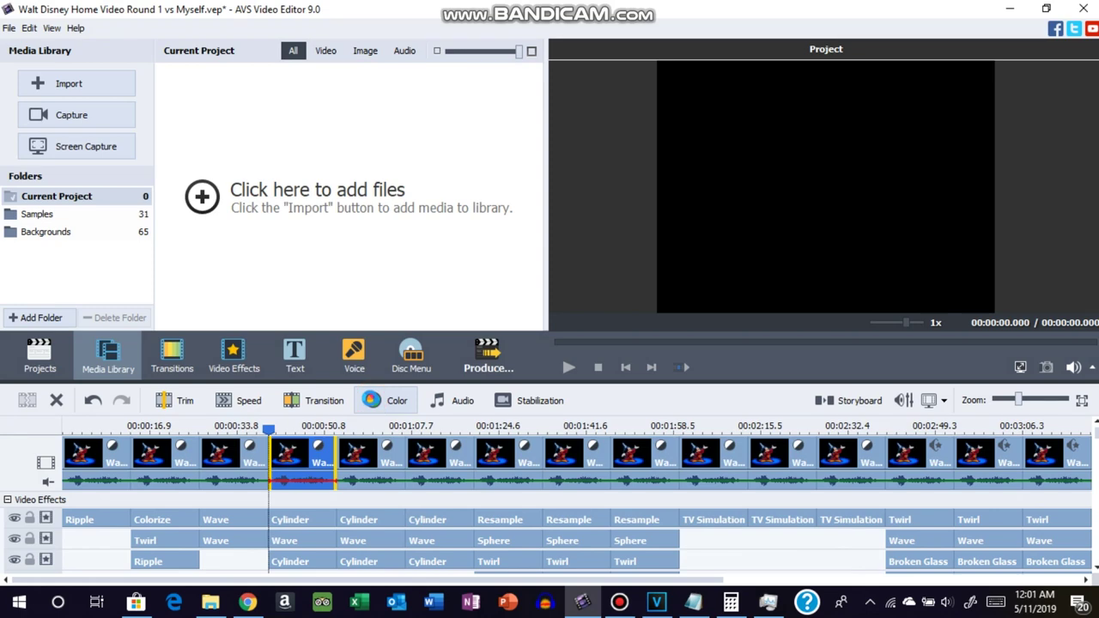
pyautogui.click(386, 400)
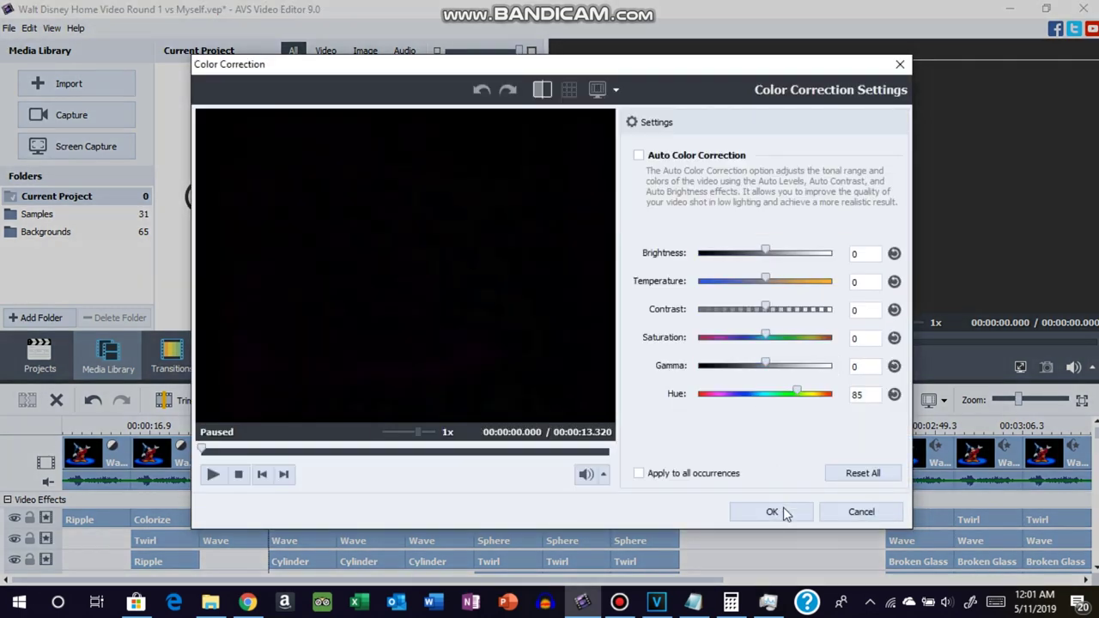
pyautogui.click(772, 512)
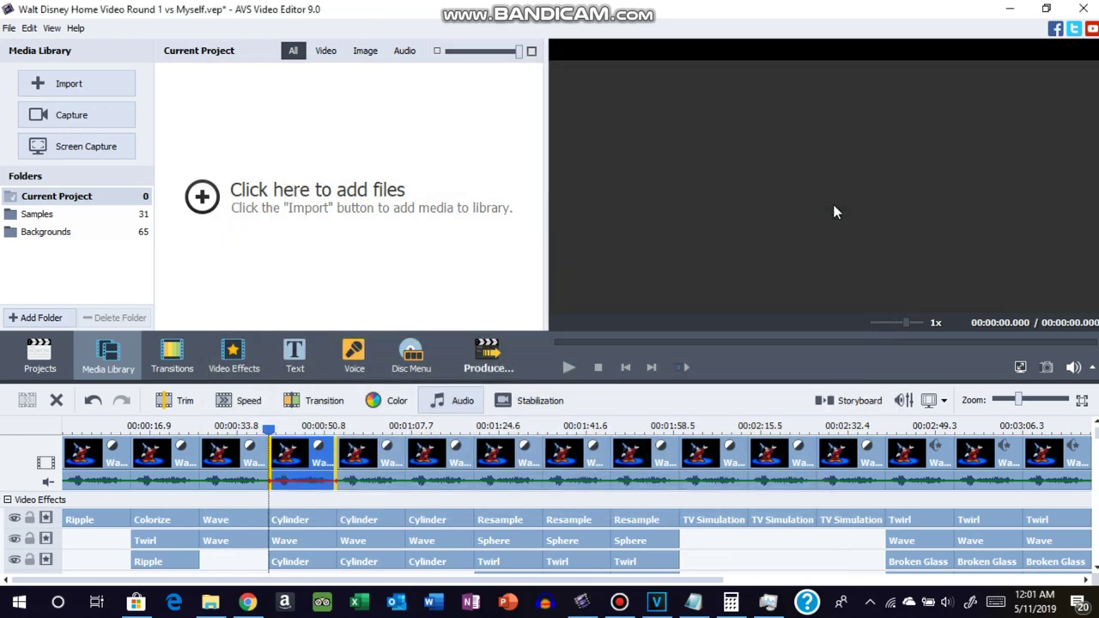
pyautogui.click(930, 402)
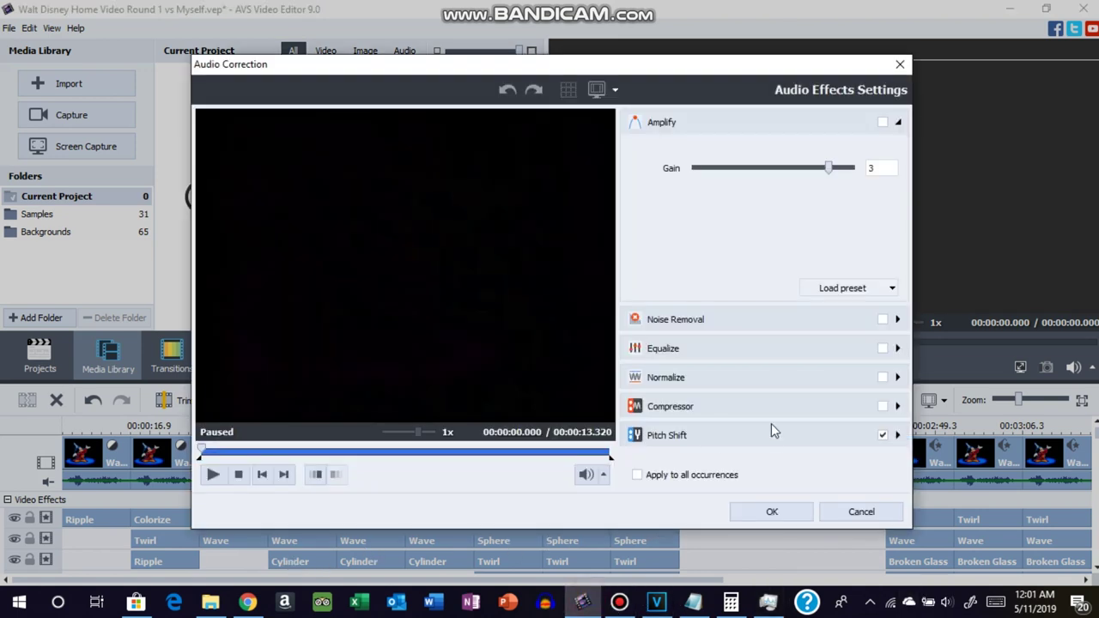
pyautogui.click(772, 432)
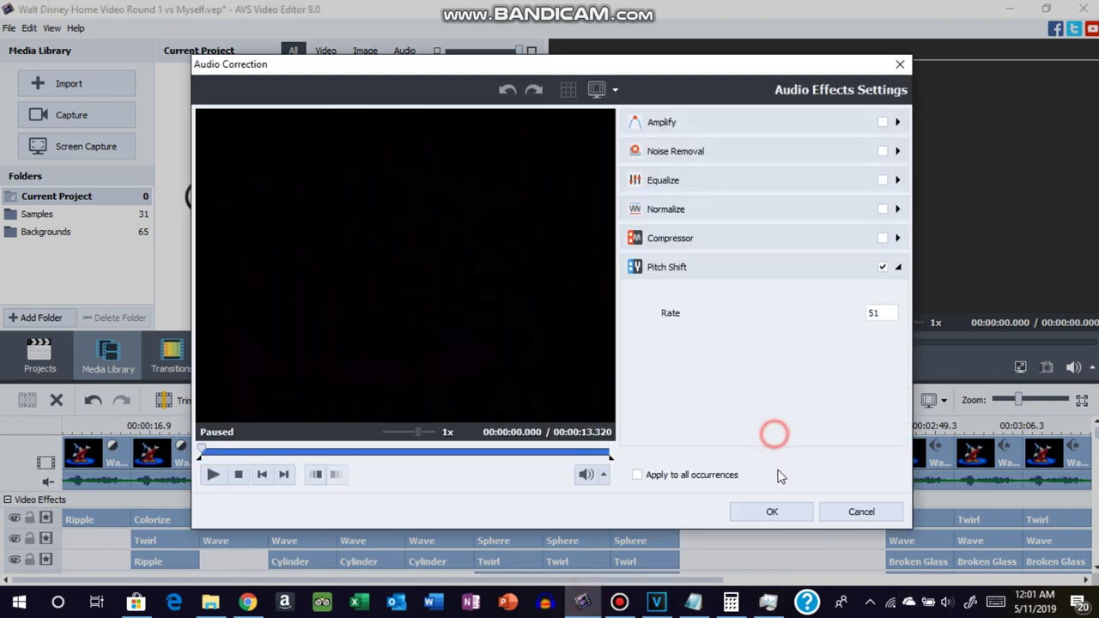
pyautogui.click(768, 511)
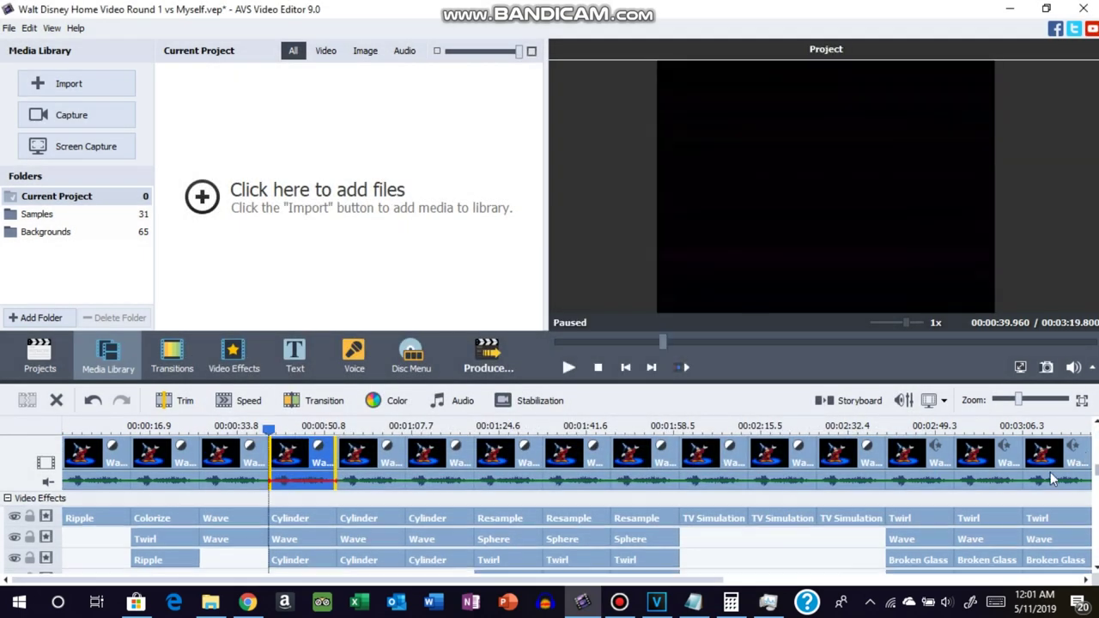
# - Look over the lower timeline tracks, and check the fifth video clip's Color Correction settings
pyautogui.scroll(-6, 1052, 478)
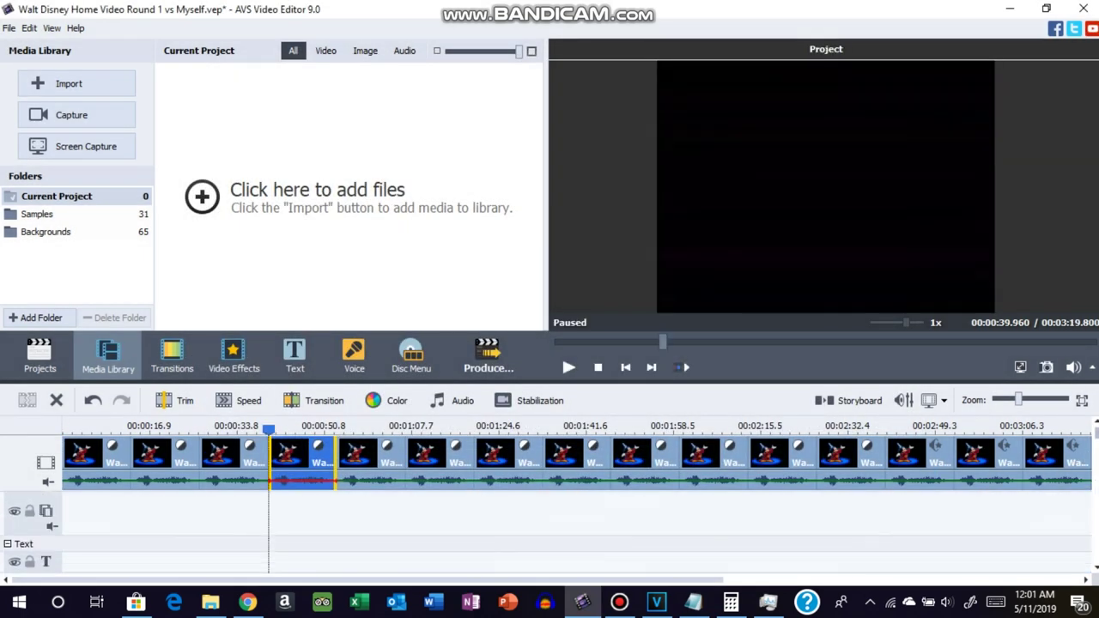
pyautogui.scroll(6, 550, 528)
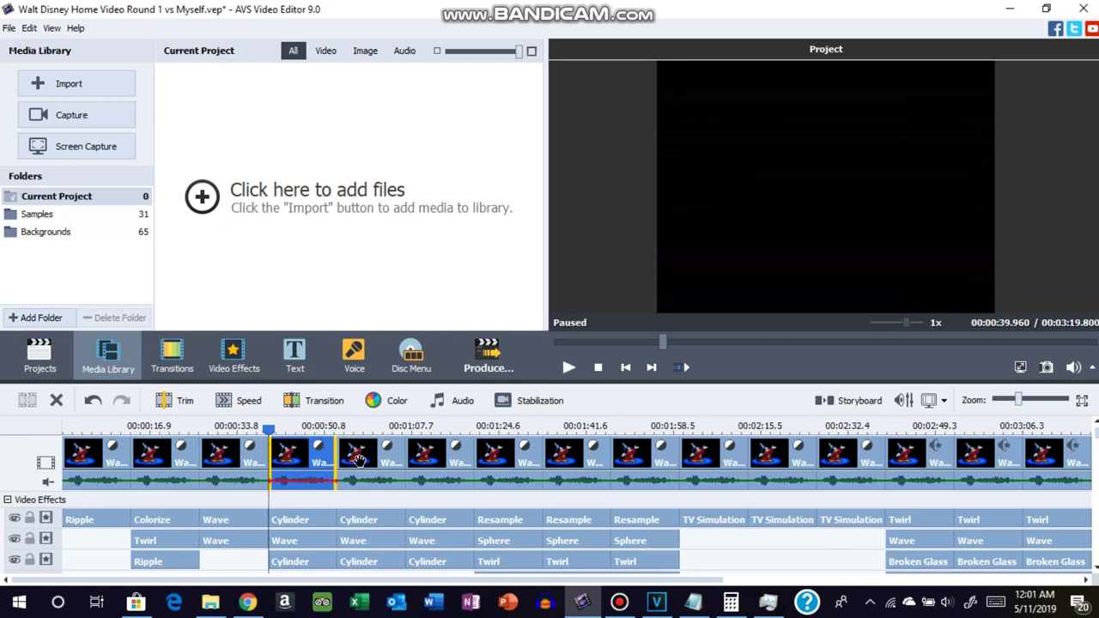
pyautogui.click(361, 461)
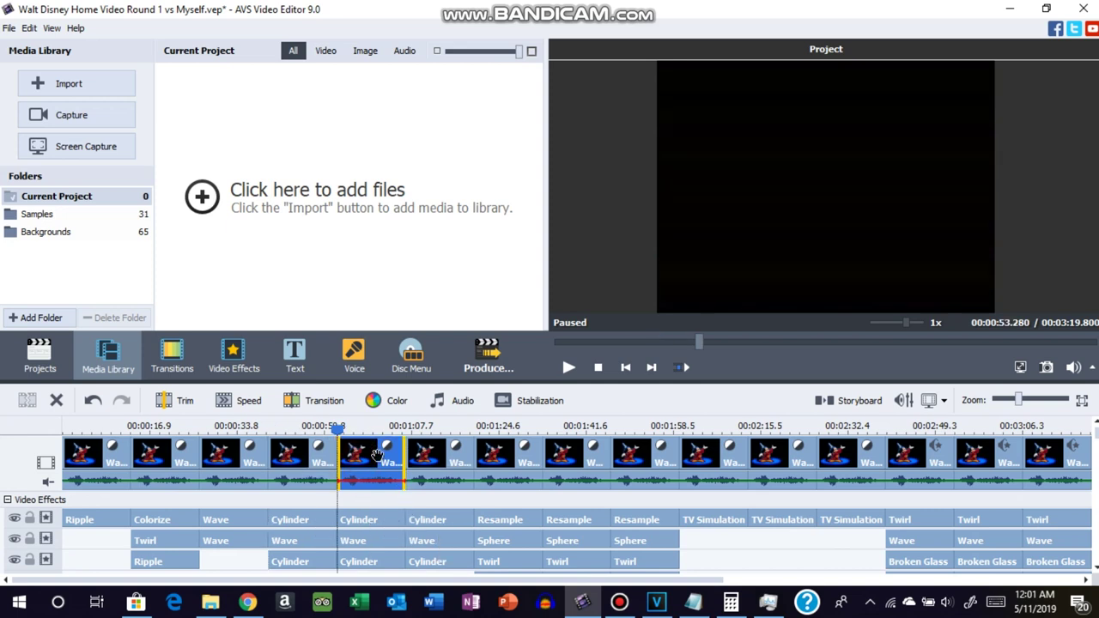
pyautogui.click(386, 400)
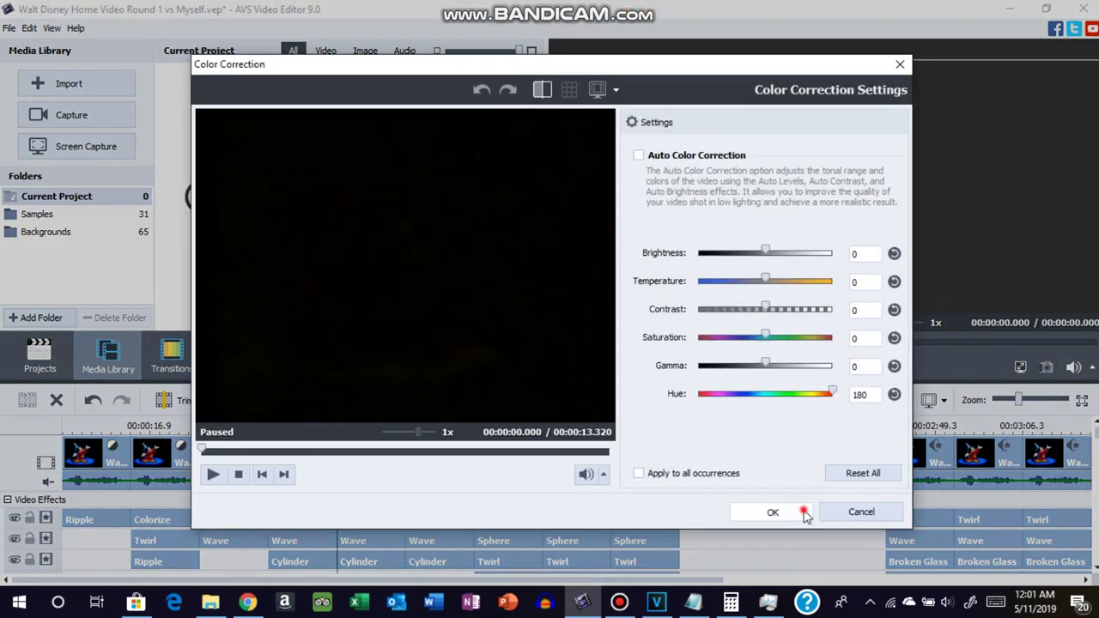
pyautogui.click(805, 512)
# - Examine the settings of the upper Cylinder effect and the Wave effect beneath the fifth video clip
pyautogui.click(371, 519)
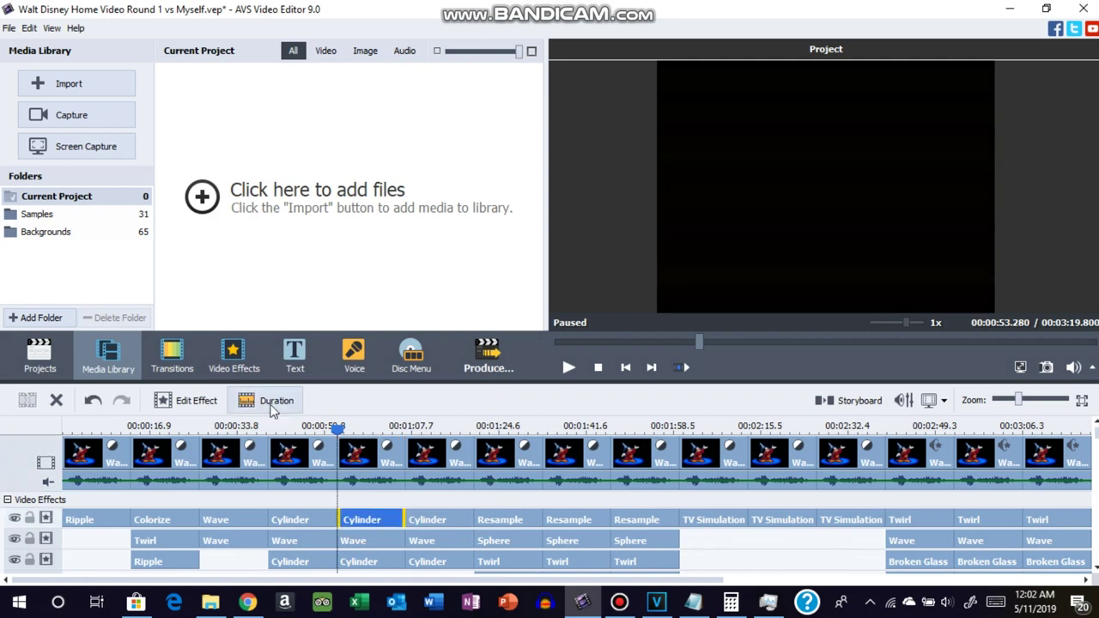
pyautogui.click(191, 397)
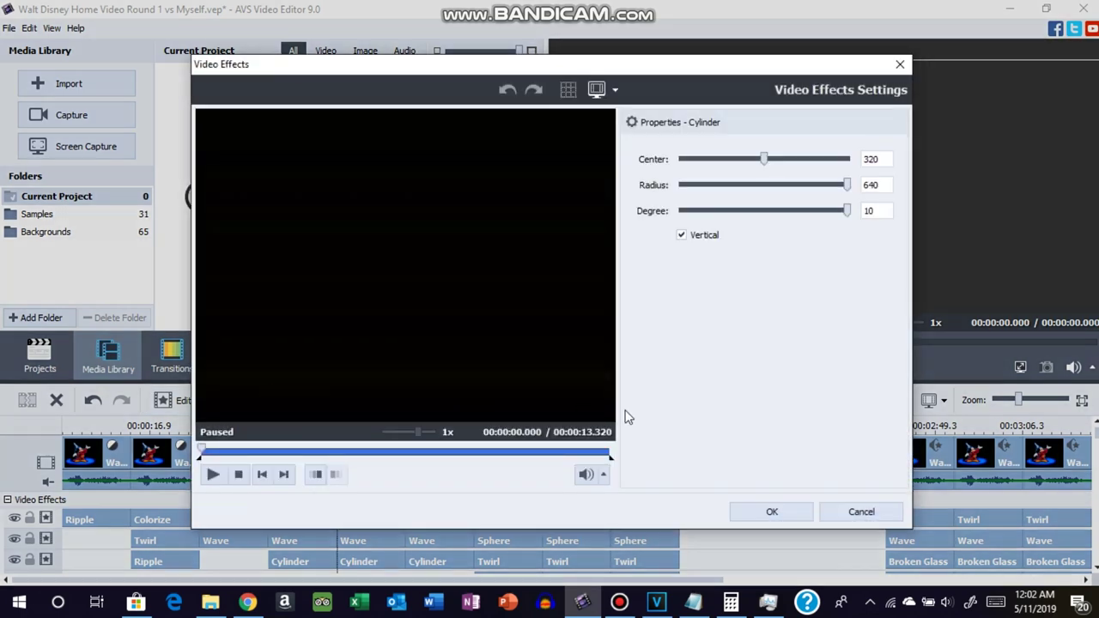
pyautogui.click(767, 509)
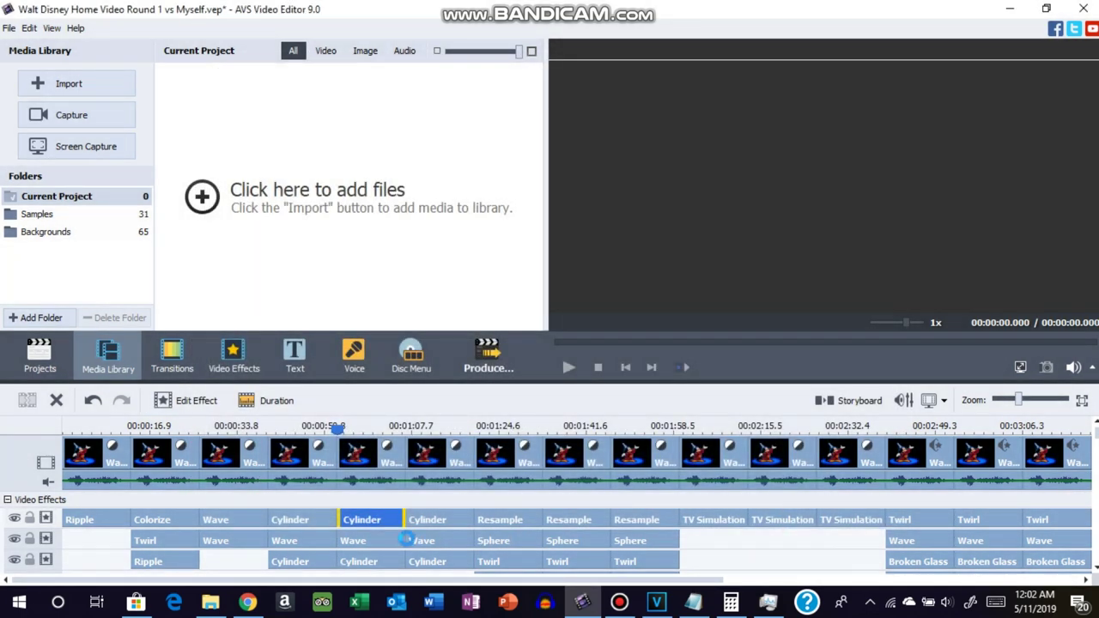
pyautogui.click(211, 401)
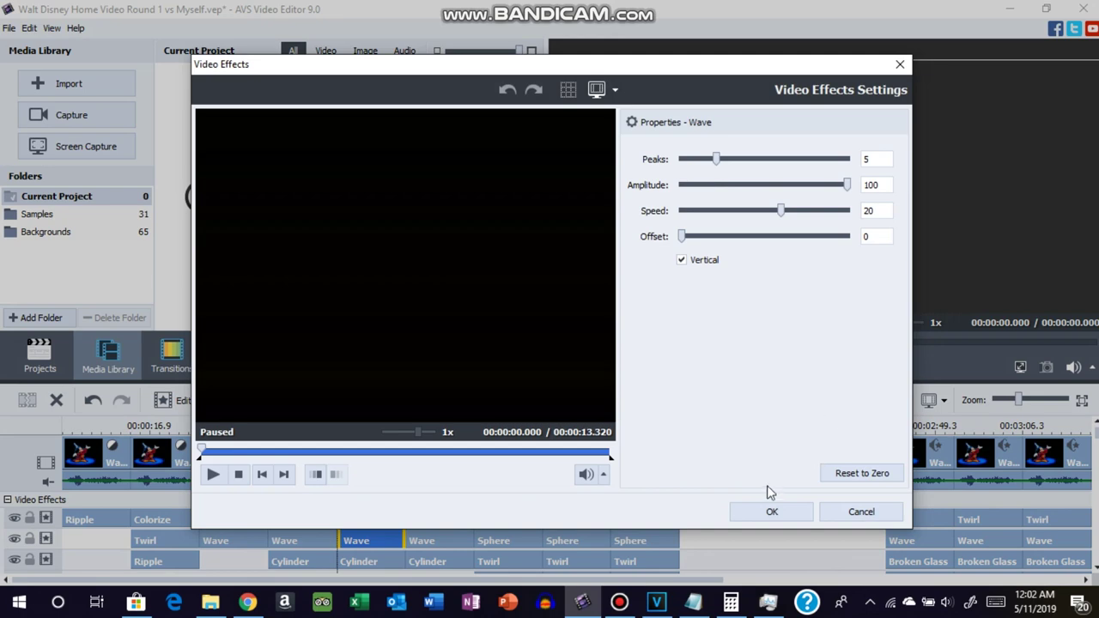
pyautogui.click(771, 511)
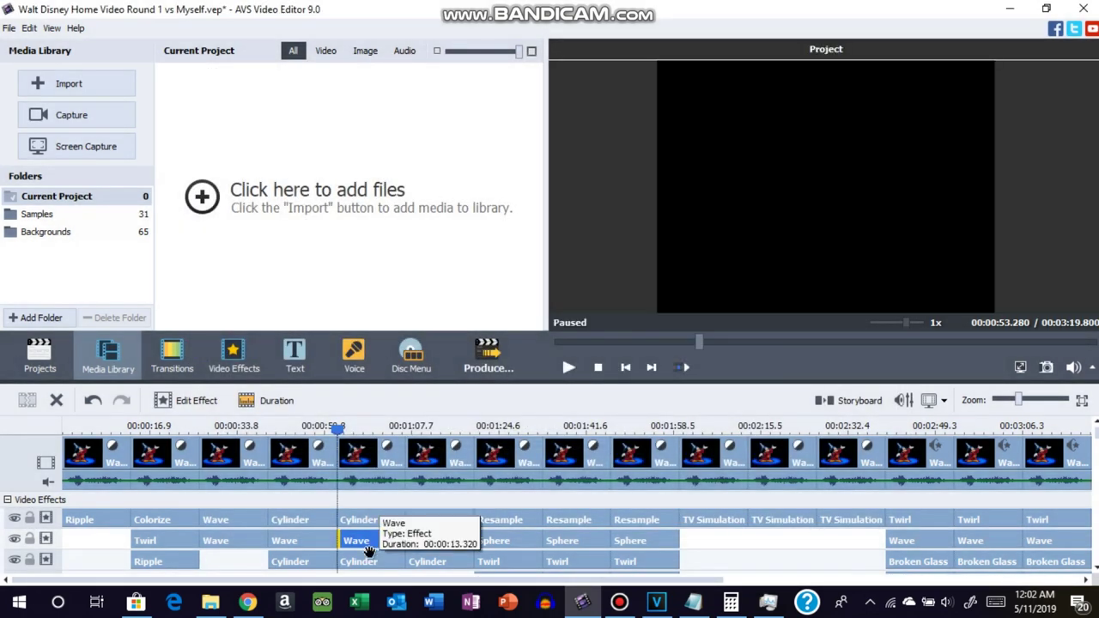
# - Examine the lower Cylinder effect's settings beneath the fifth video clip
pyautogui.click(364, 559)
pyautogui.click(201, 404)
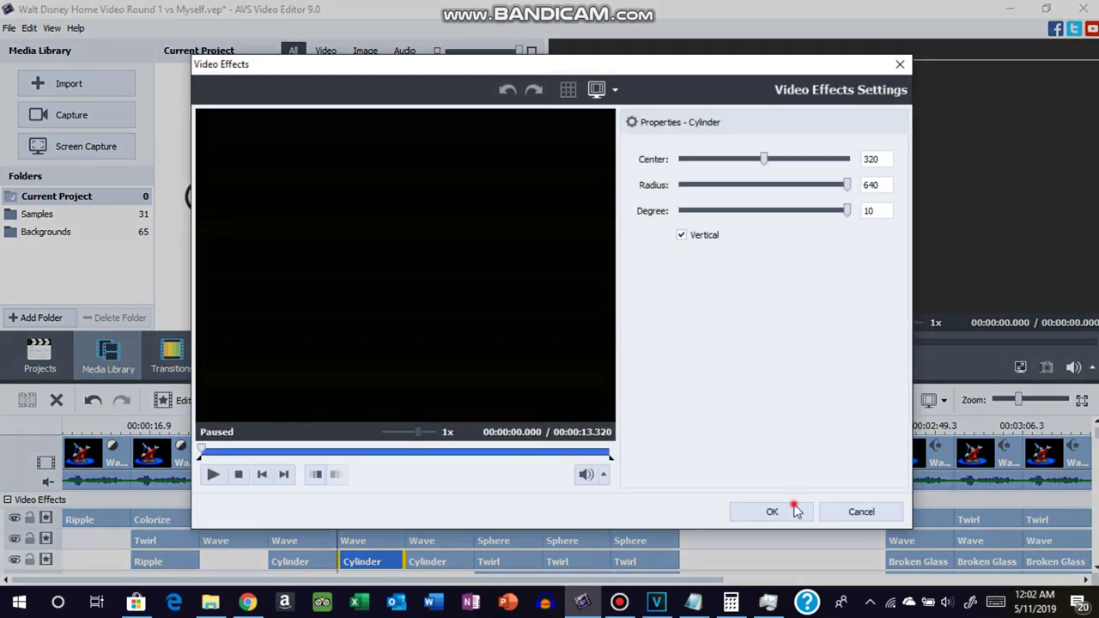
pyautogui.click(796, 511)
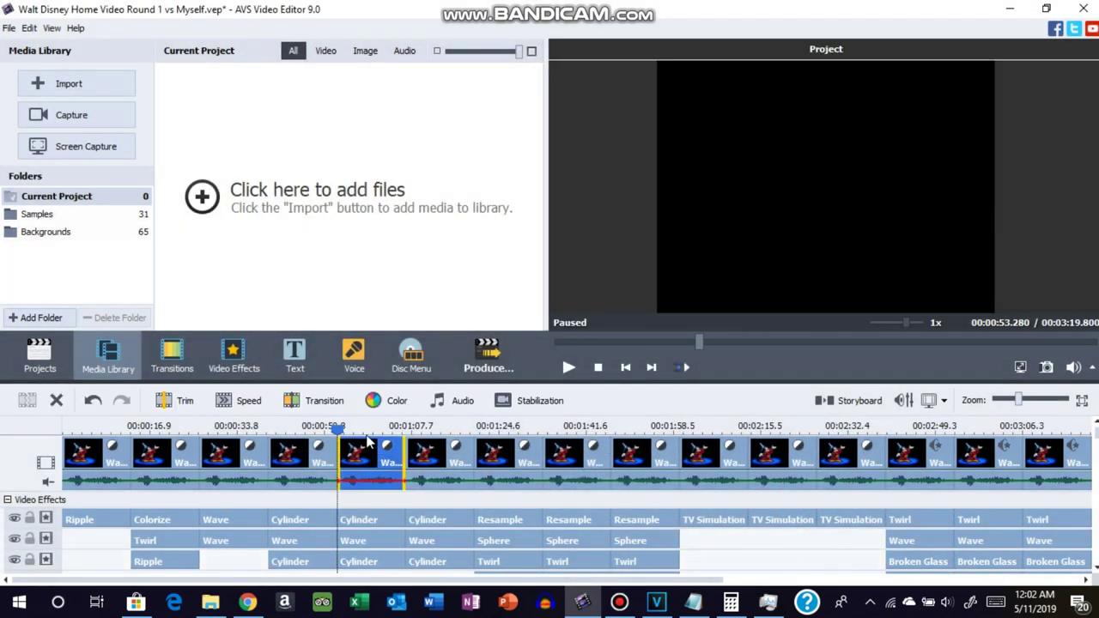
# - Check the fifth video clip's Color Correction settings again, along with its Pitch Shift rate
pyautogui.click(388, 404)
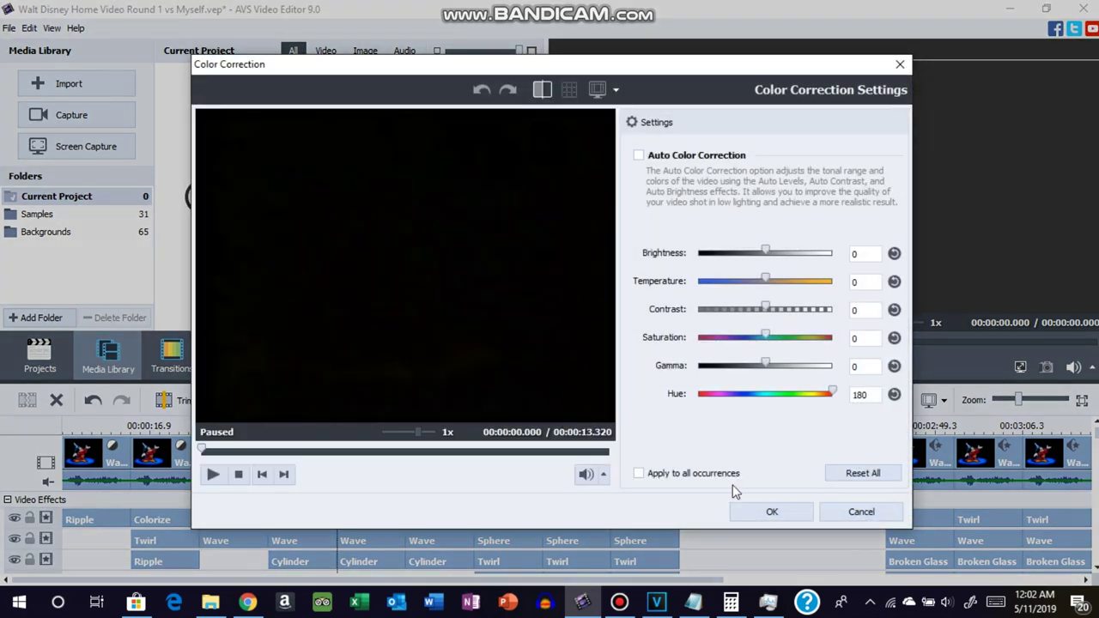
pyautogui.click(764, 511)
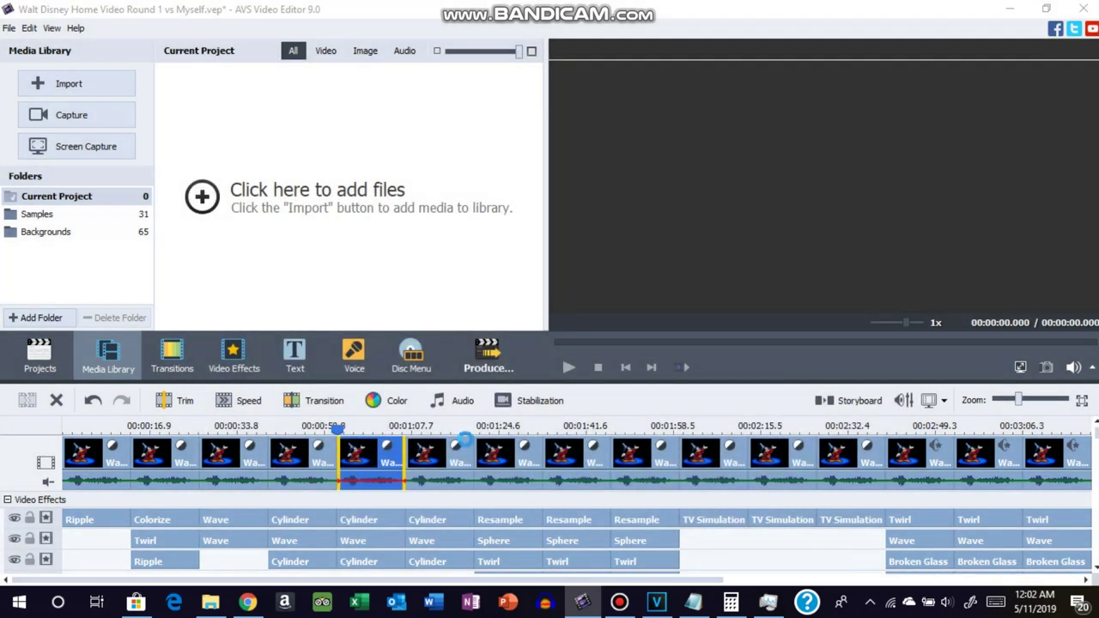
pyautogui.click(441, 401)
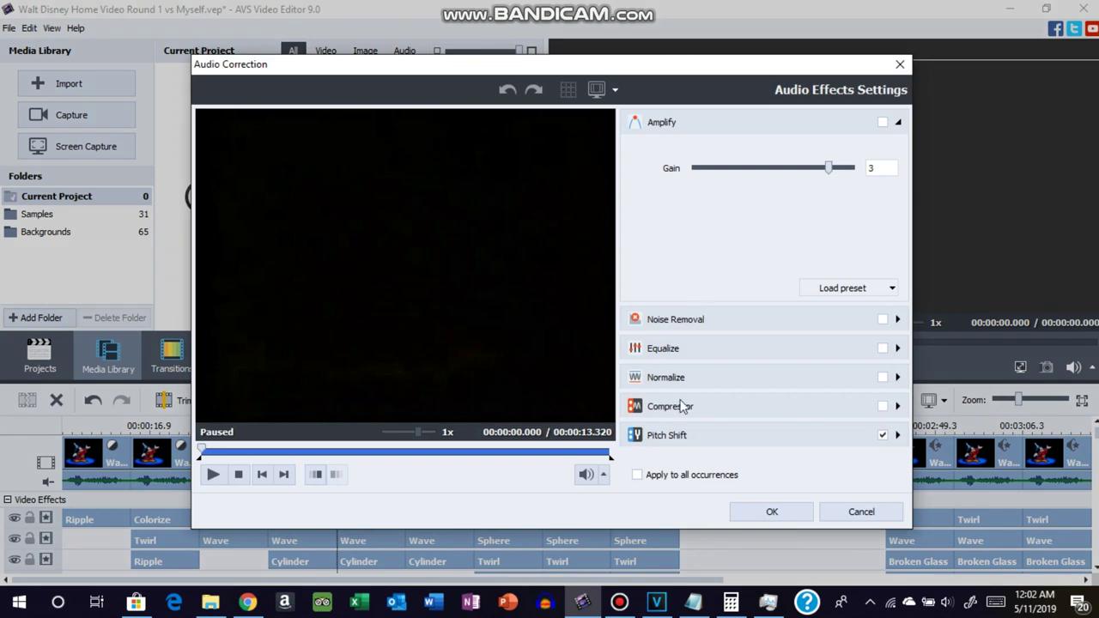
pyautogui.click(727, 438)
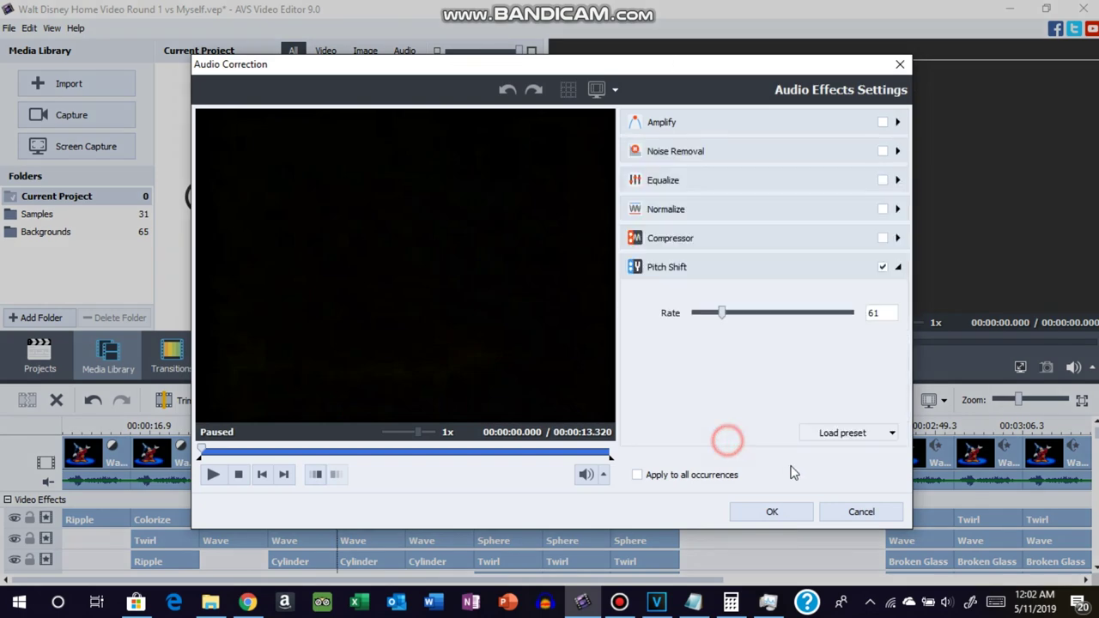
pyautogui.click(793, 510)
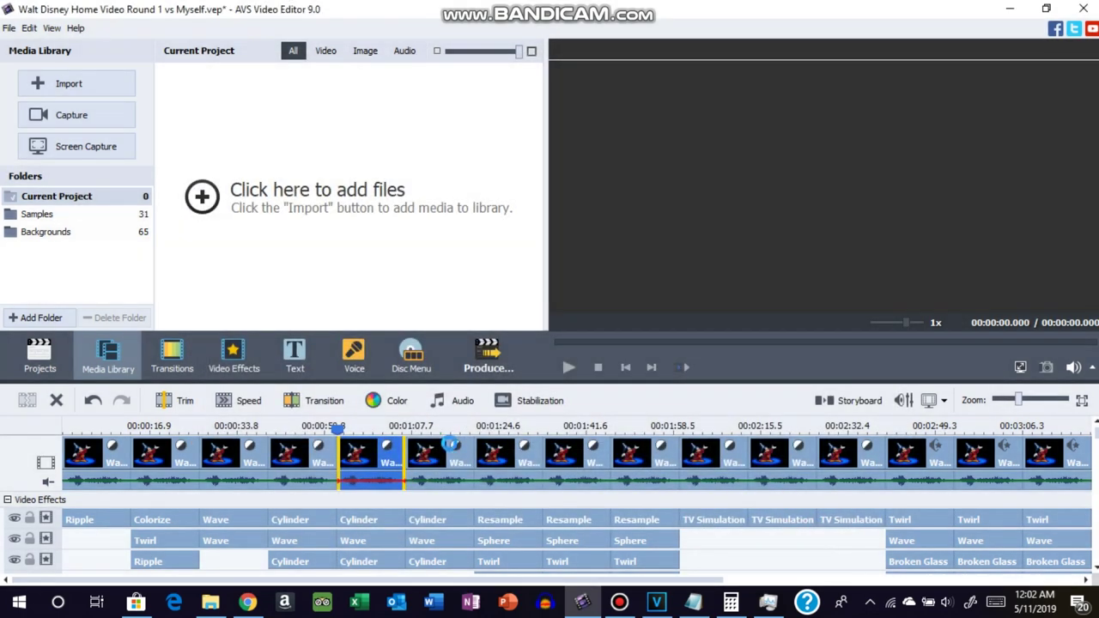
# - Check the sixth video clip's Color Correction settings and its Pitch Shift rate
pyautogui.click(430, 453)
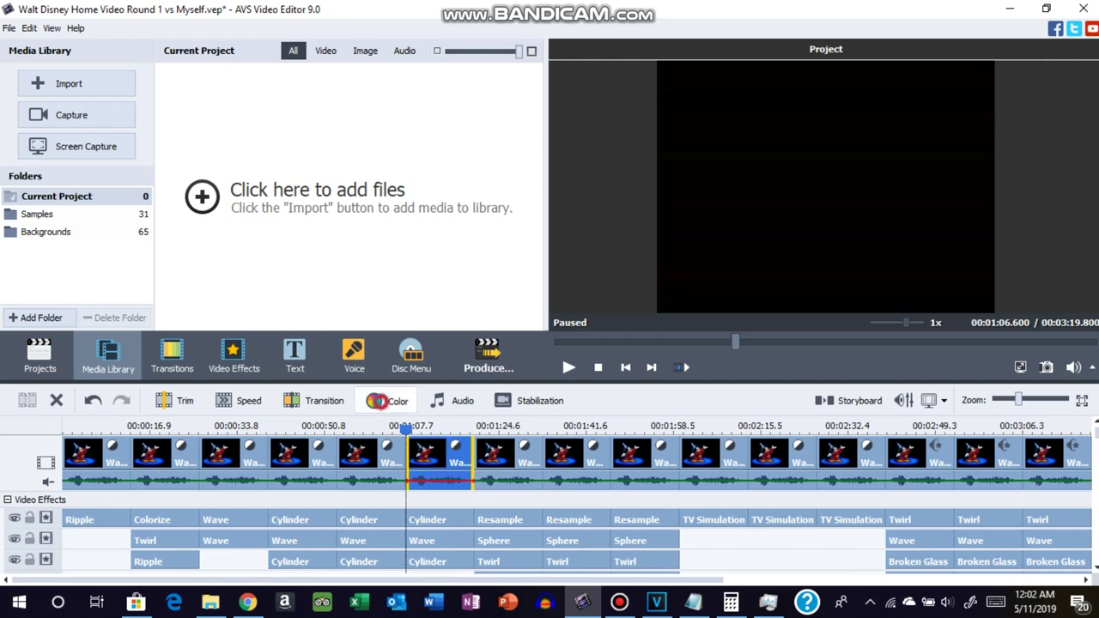
pyautogui.click(391, 400)
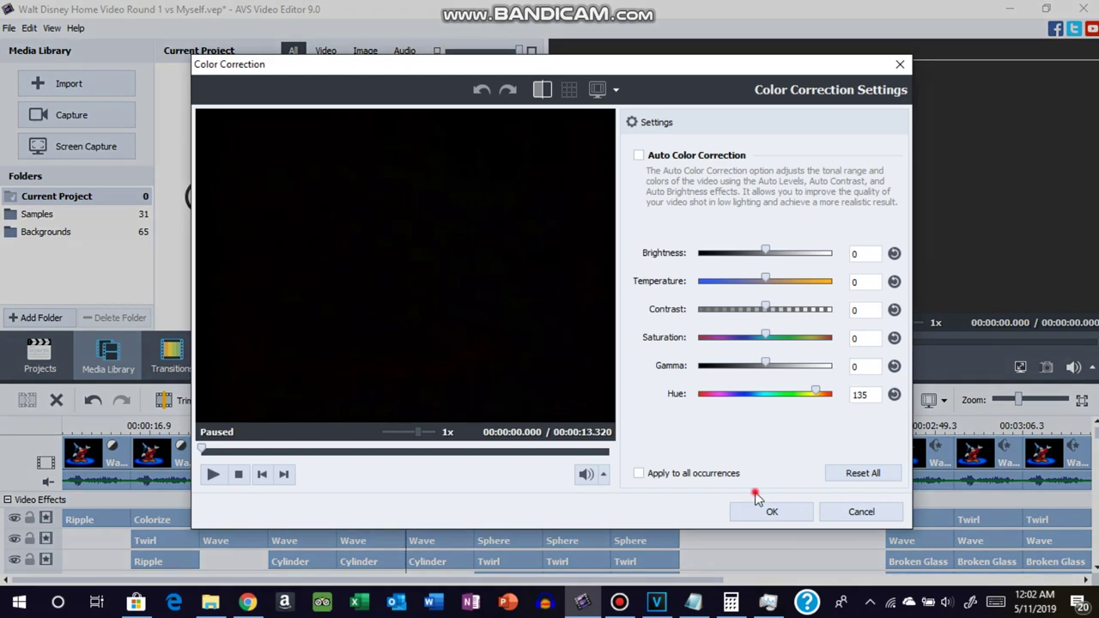
pyautogui.click(763, 510)
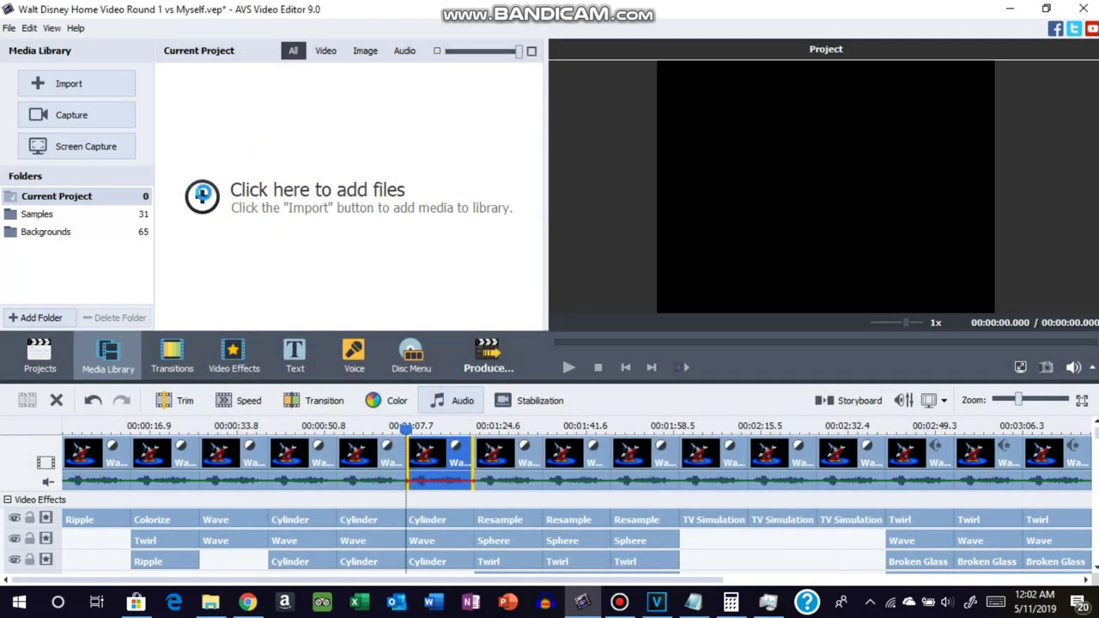
pyautogui.click(453, 404)
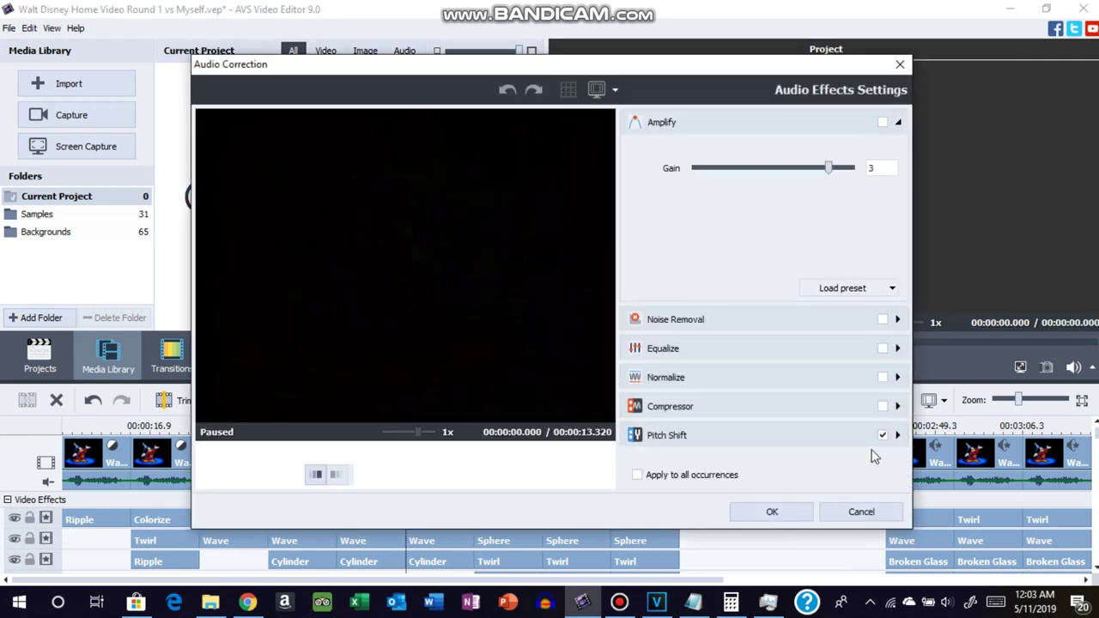
pyautogui.click(855, 434)
pyautogui.click(770, 511)
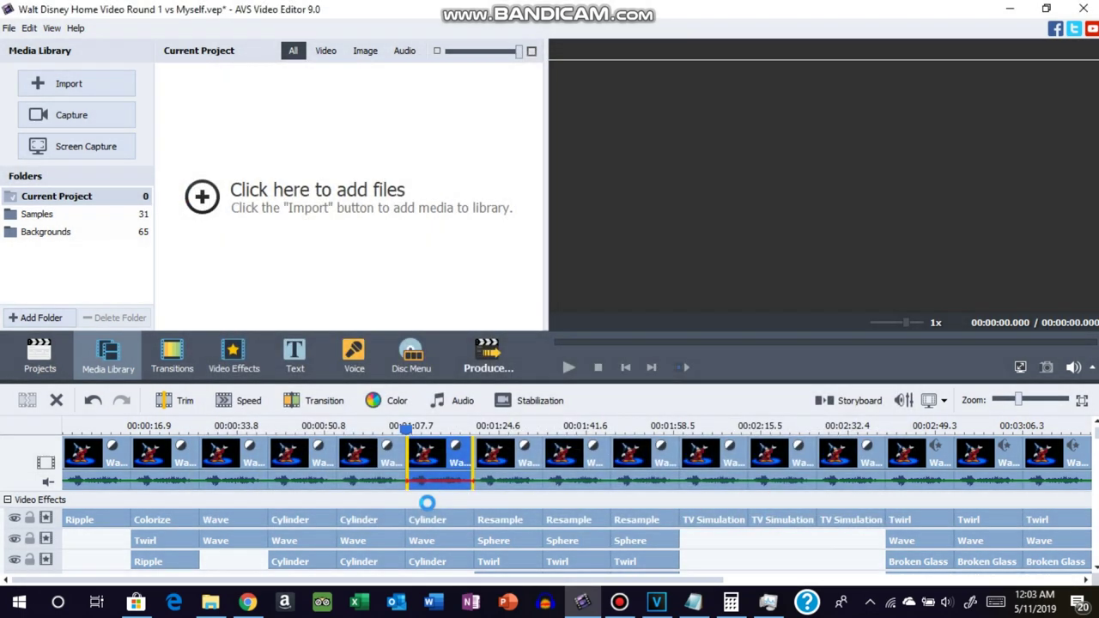
# - Examine the settings of the upper Cylinder effect and the Wave effect beneath the sixth video clip
pyautogui.click(424, 518)
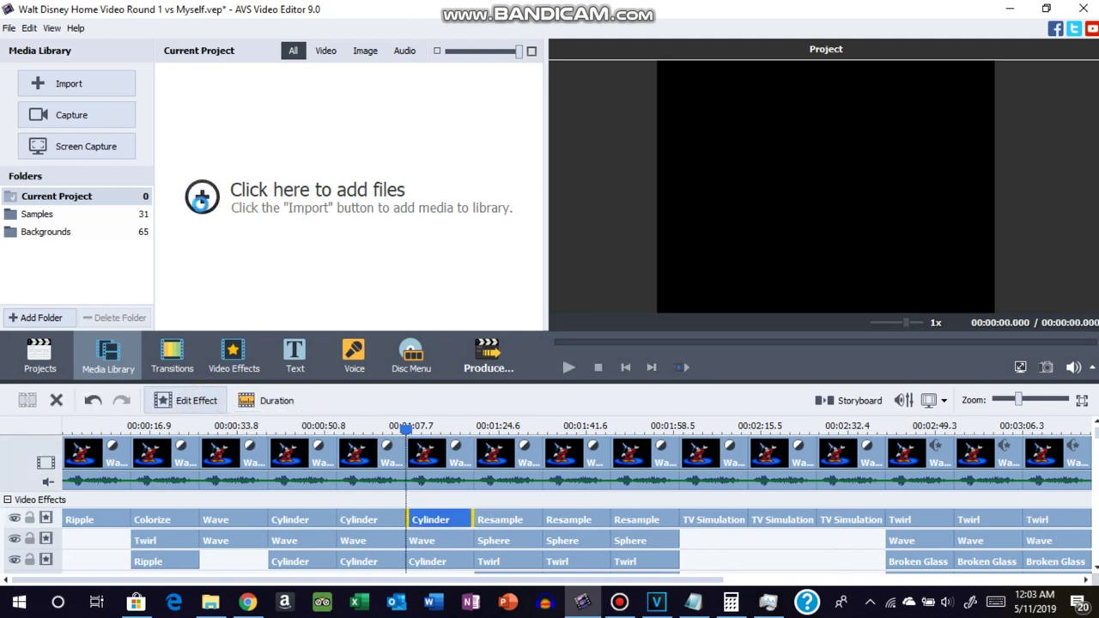
pyautogui.click(200, 201)
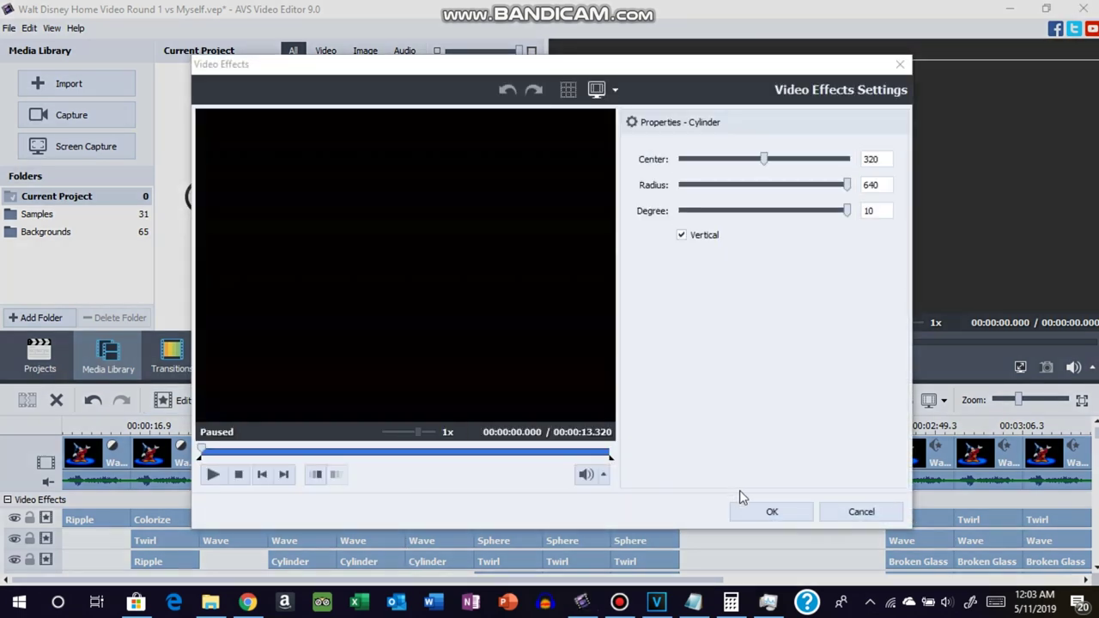
pyautogui.click(764, 511)
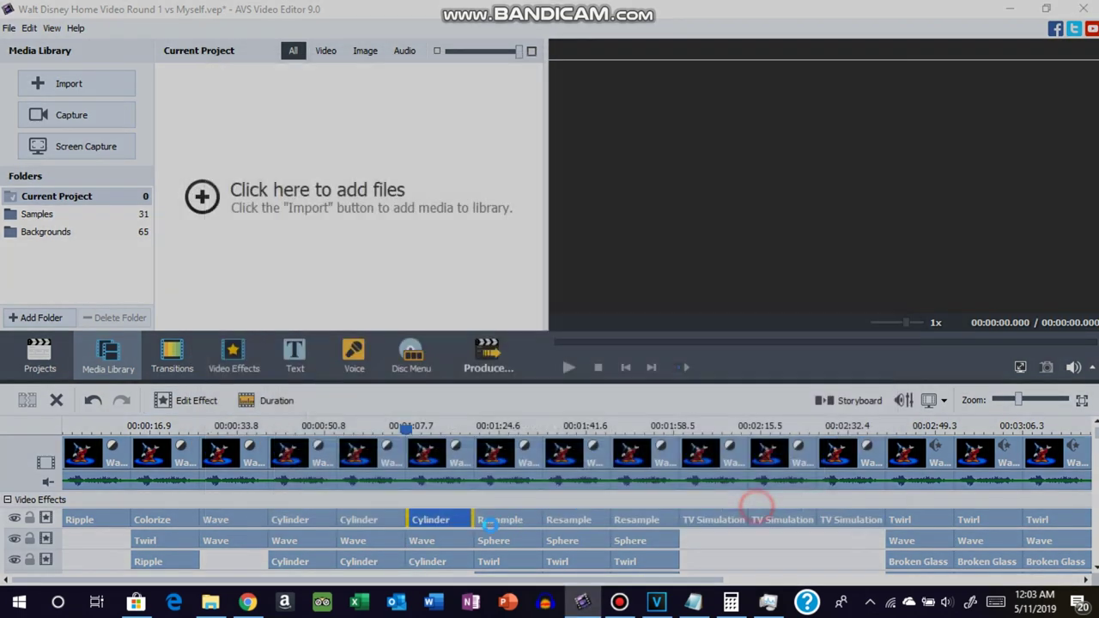
pyautogui.click(438, 539)
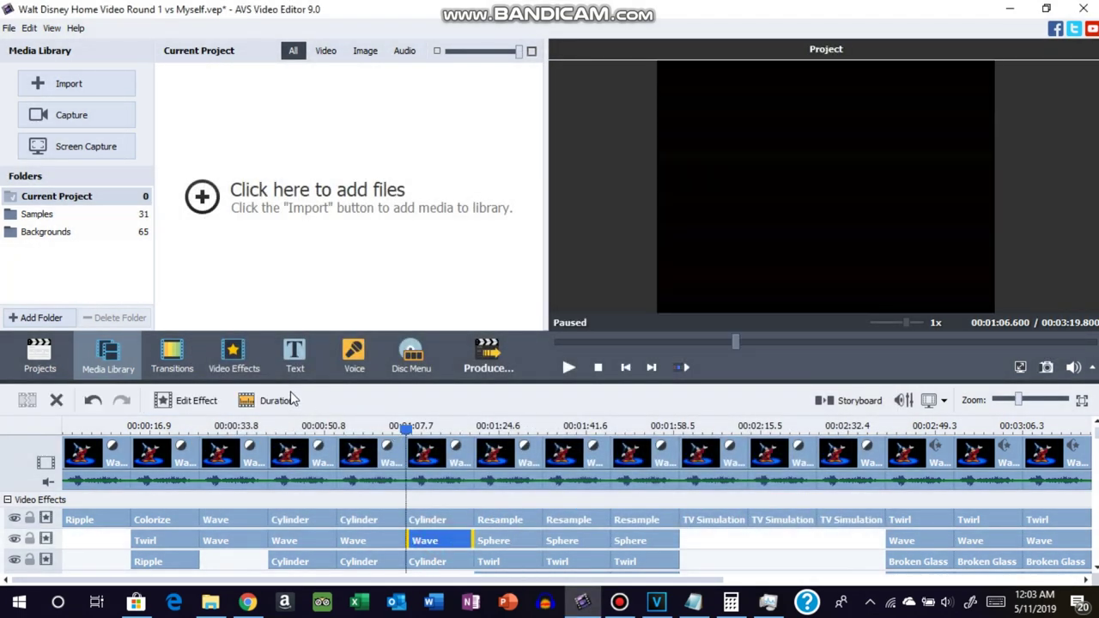
pyautogui.click(219, 400)
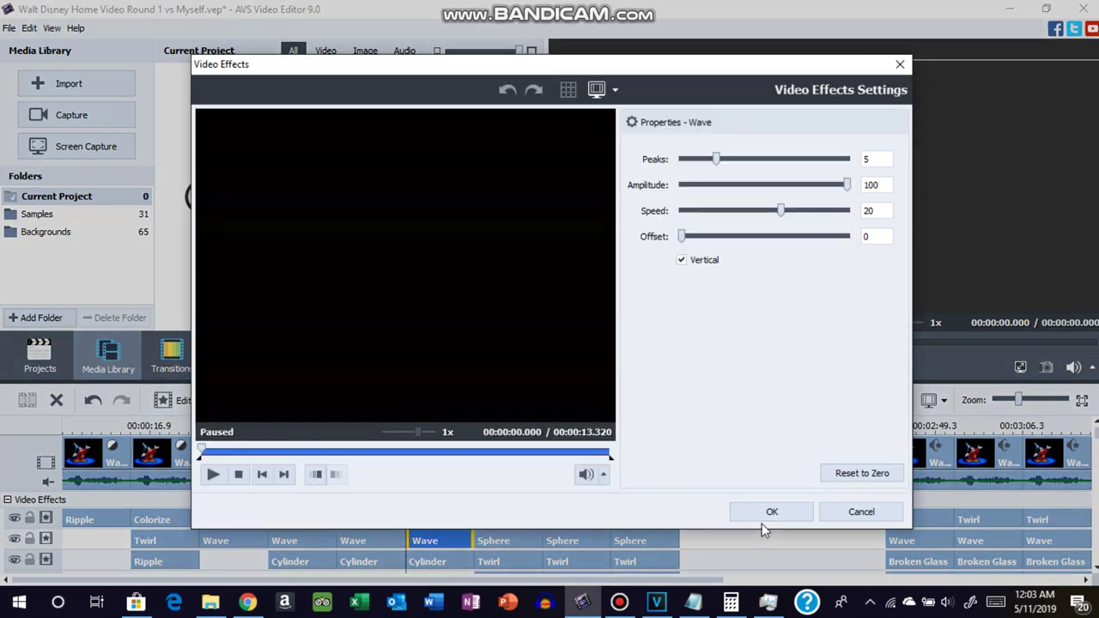
pyautogui.click(761, 512)
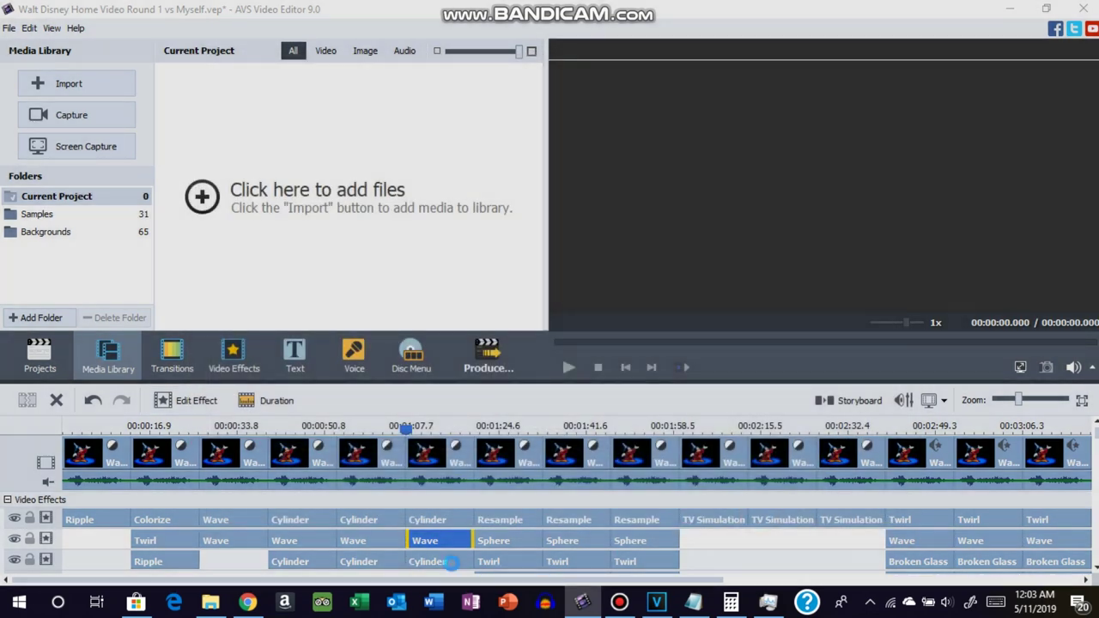
# - Examine the lower Cylinder effect's settings beneath the sixth video clip
pyautogui.click(447, 562)
pyautogui.click(215, 400)
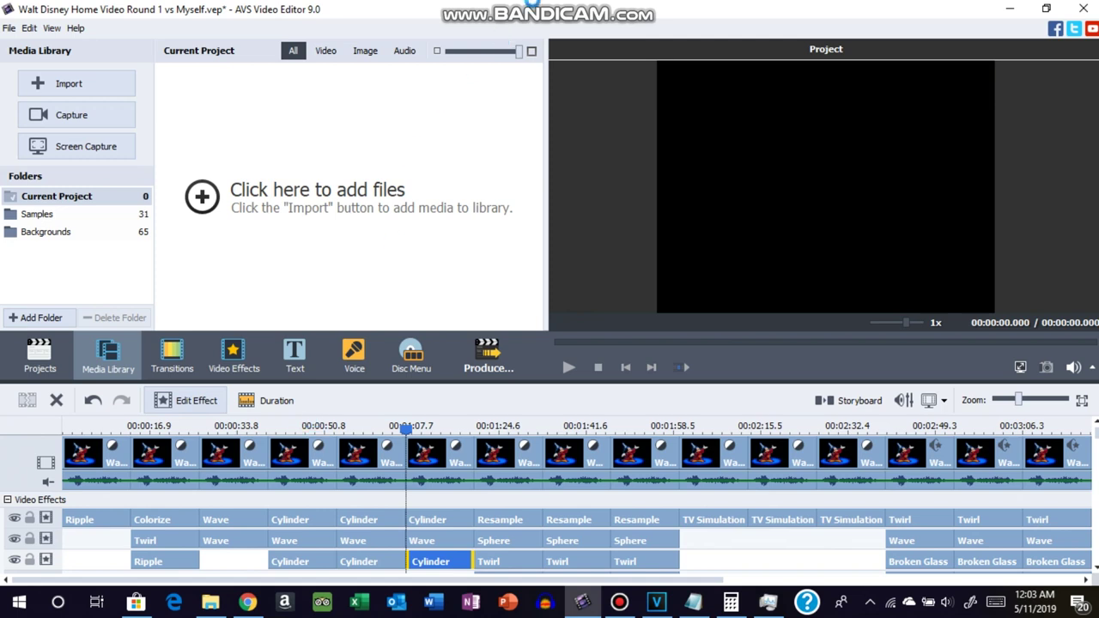
pyautogui.moveTo(544, 5)
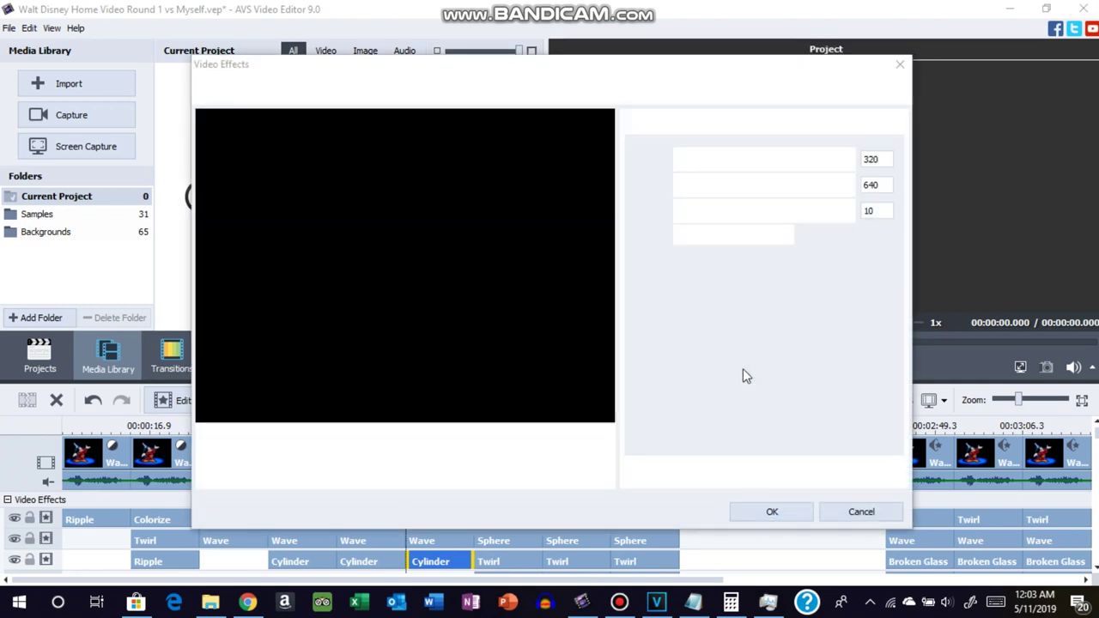
pyautogui.click(772, 506)
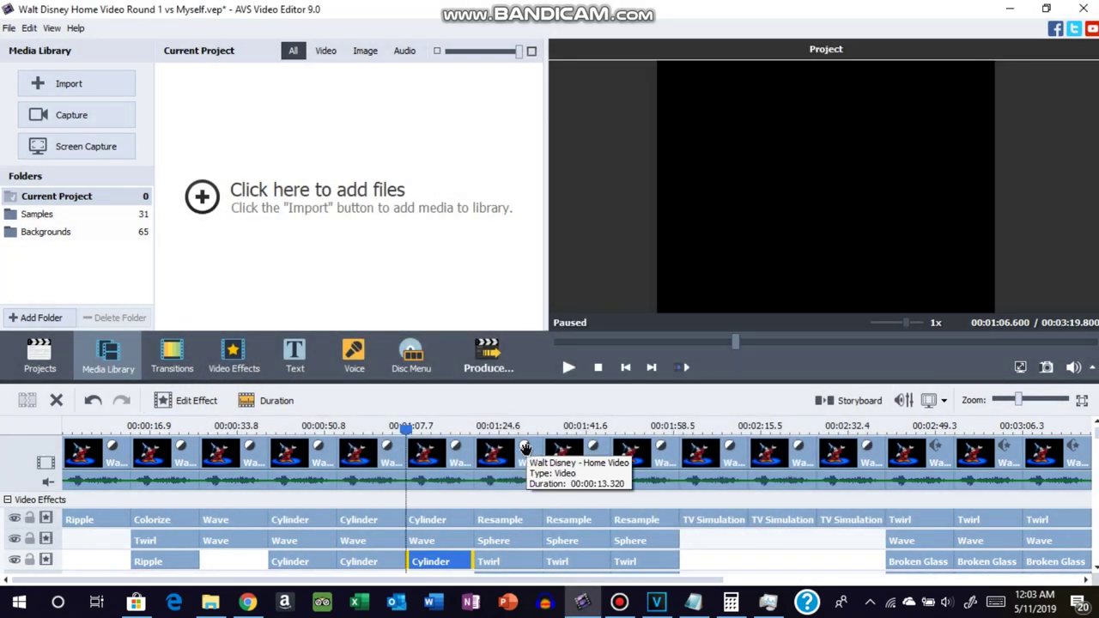
# - Check the seventh video clip's Color Correction settings and its Pitch Shift rate
pyautogui.click(526, 448)
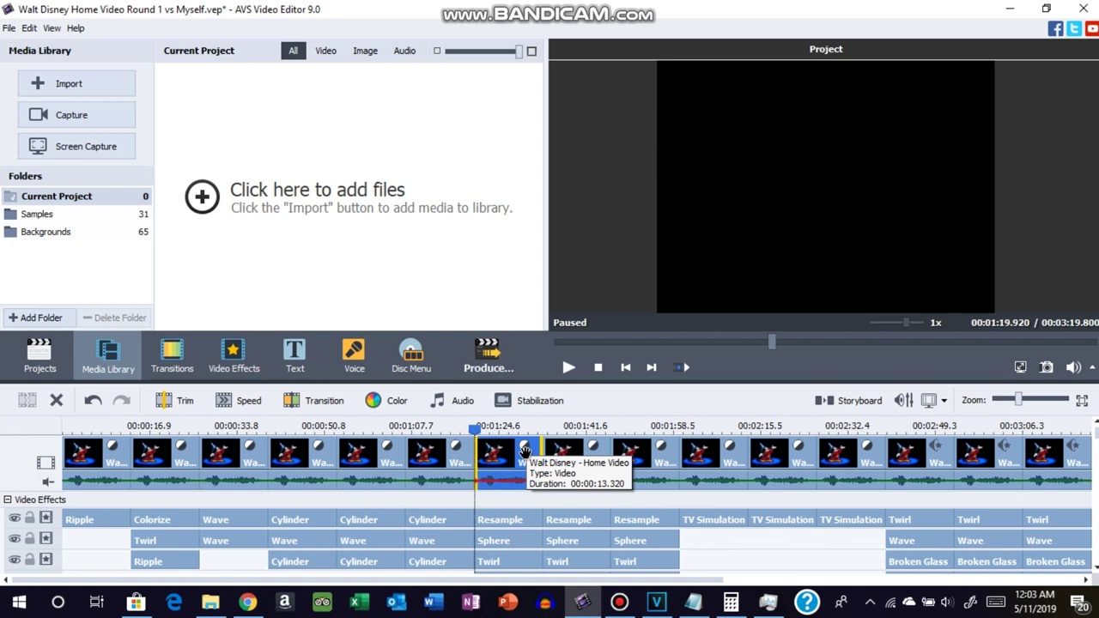
pyautogui.click(384, 402)
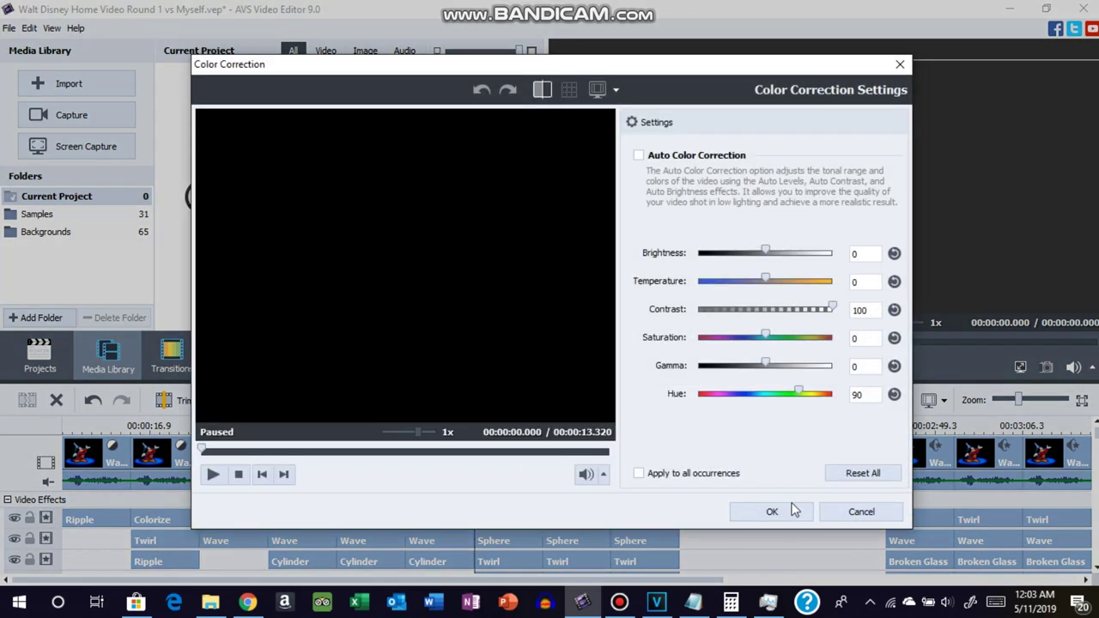
pyautogui.click(772, 512)
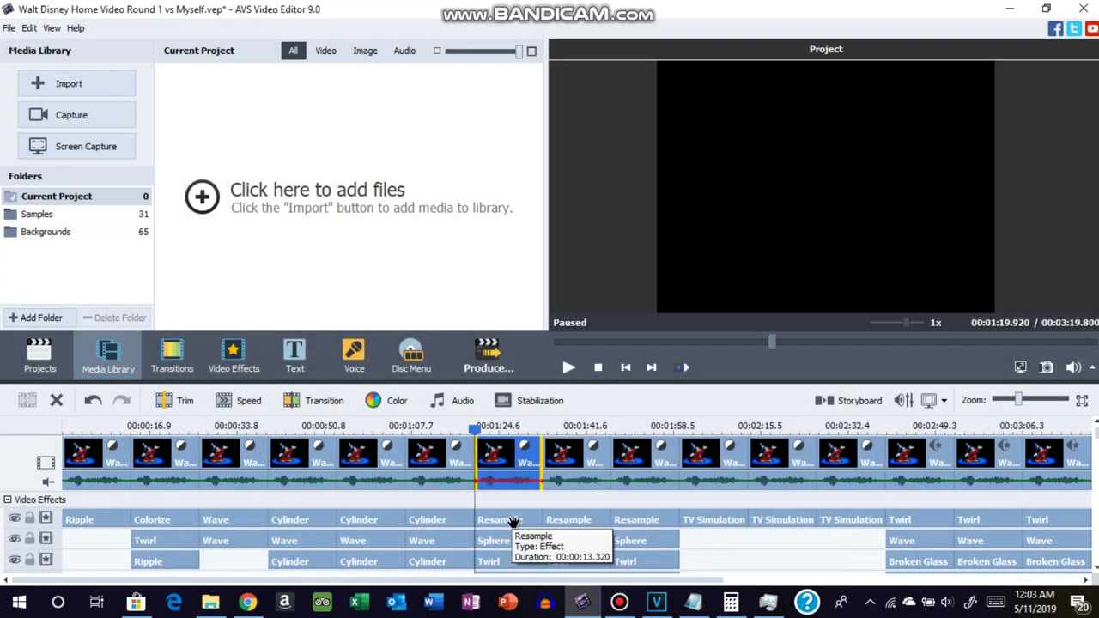
pyautogui.click(512, 522)
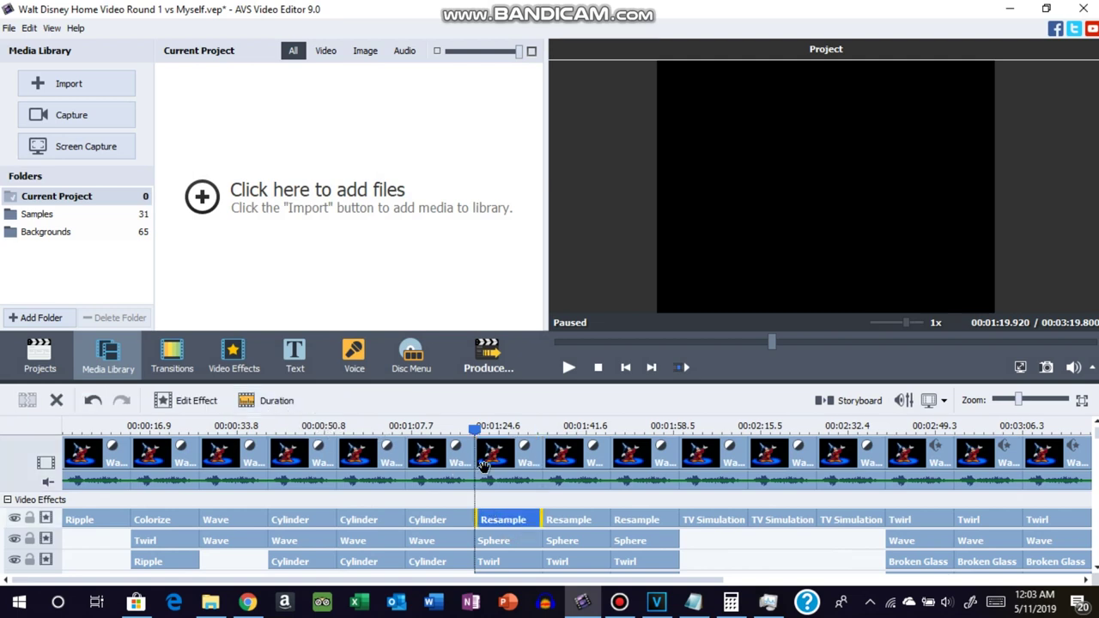
pyautogui.click(497, 460)
pyautogui.click(439, 398)
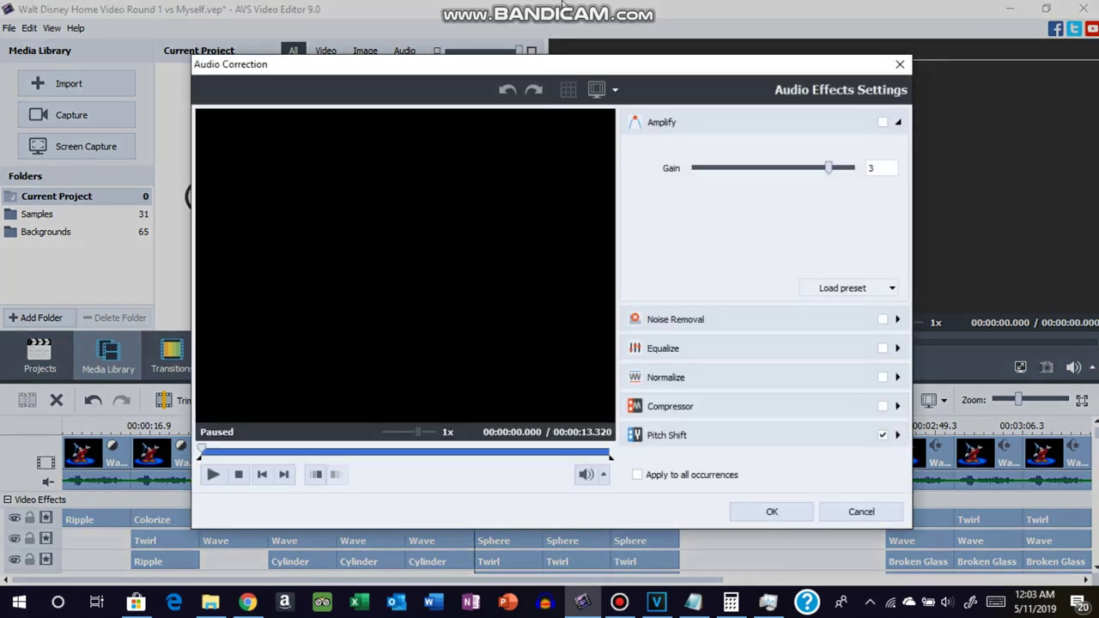
pyautogui.click(779, 434)
pyautogui.click(774, 509)
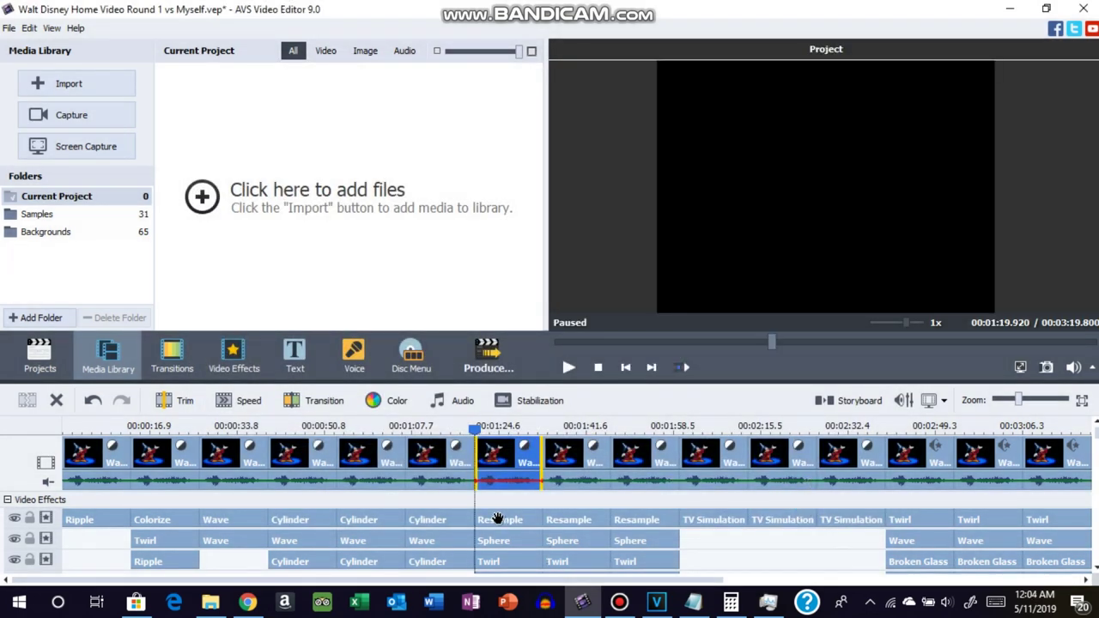
# - Examine the settings of the Resample and Sphere effects beneath the seventh video clip
pyautogui.click(498, 519)
pyautogui.click(185, 401)
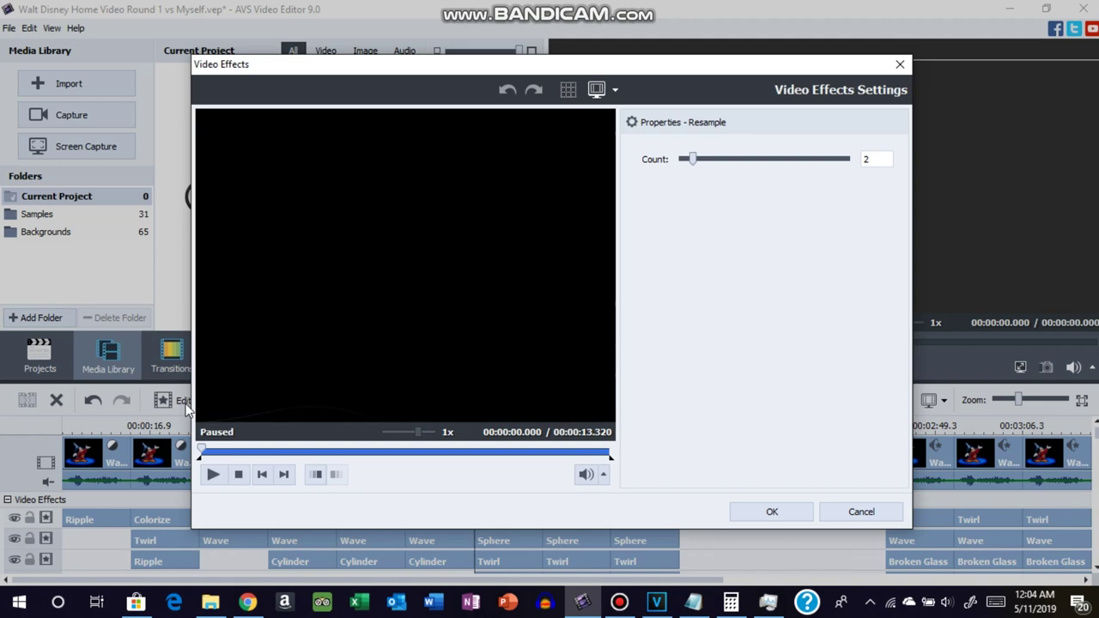
pyautogui.click(772, 512)
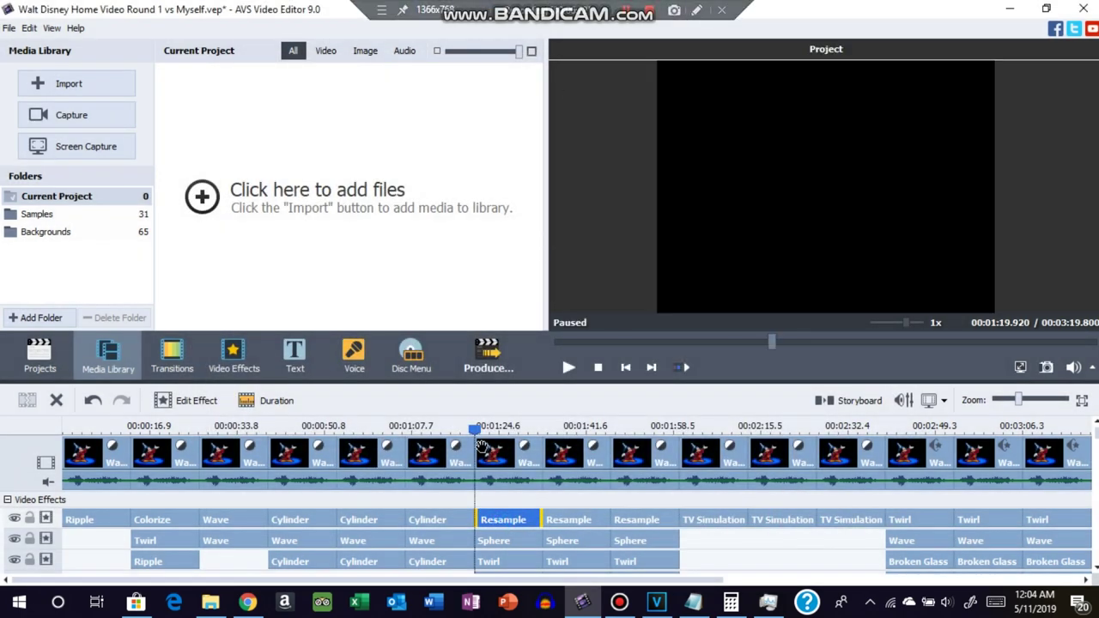
pyautogui.click(499, 542)
pyautogui.click(196, 398)
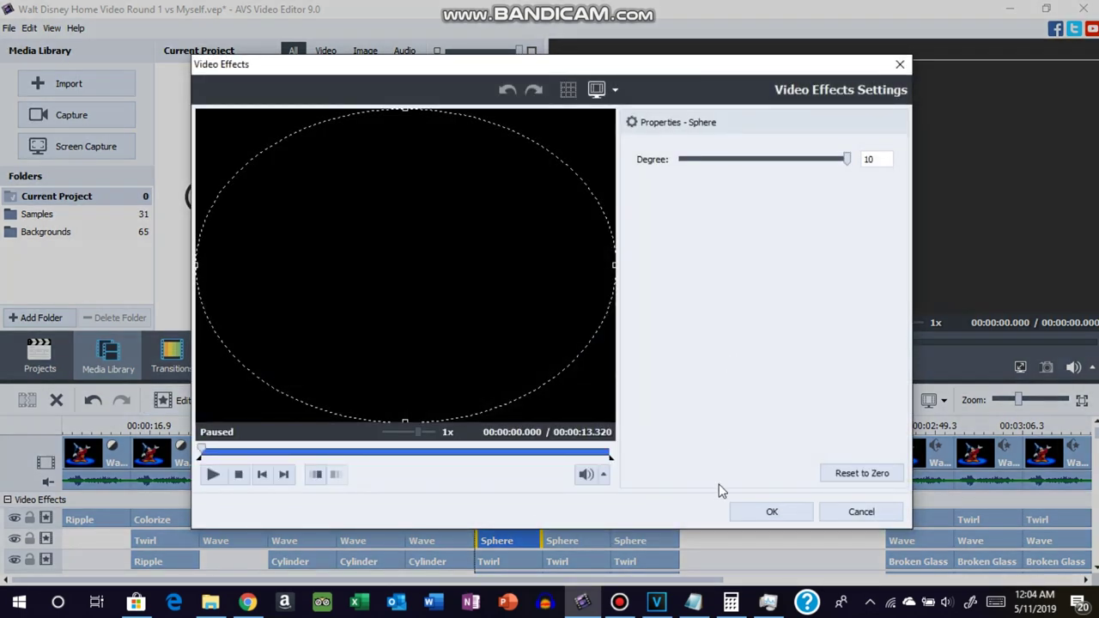
pyautogui.click(772, 512)
# - Examine the settings of the Twirl effect and the Wave effect below it beneath the seventh video clip
pyautogui.click(504, 559)
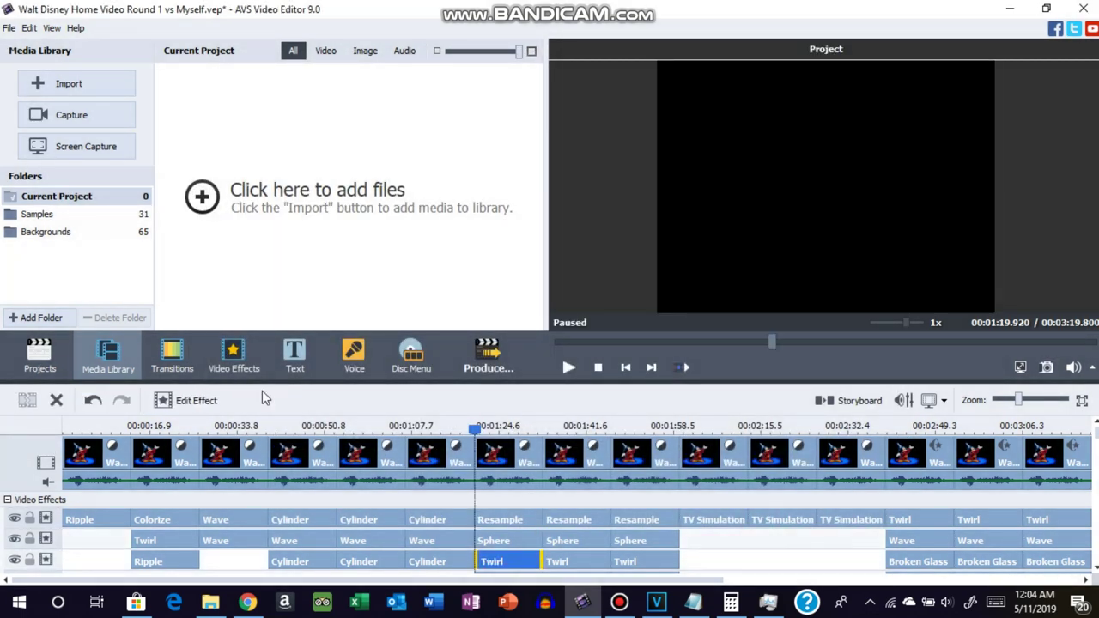
pyautogui.click(211, 398)
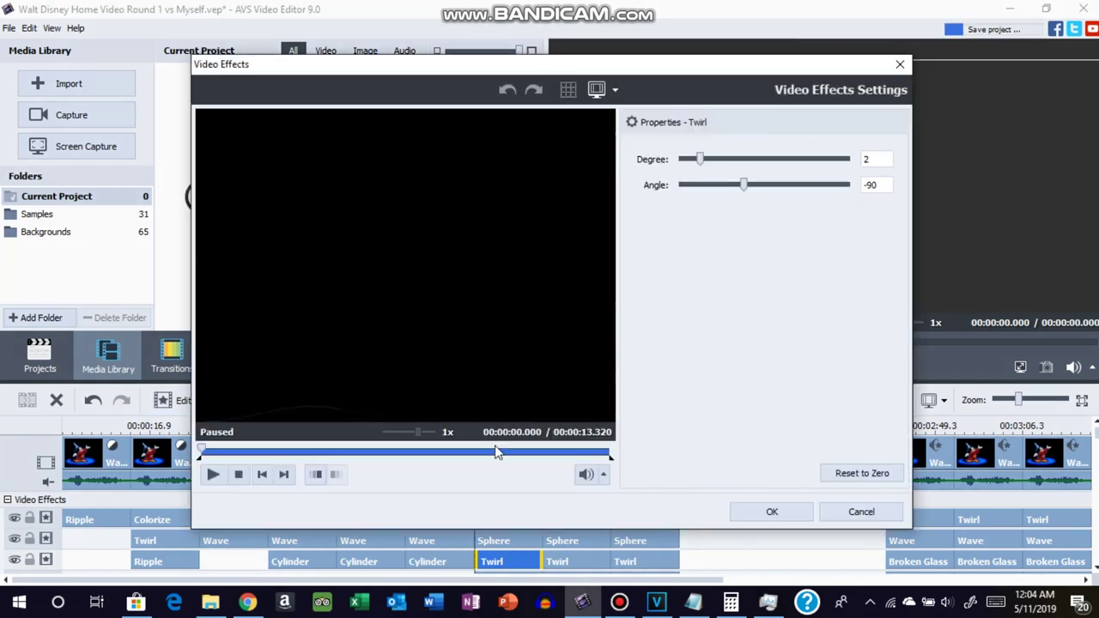
pyautogui.click(744, 516)
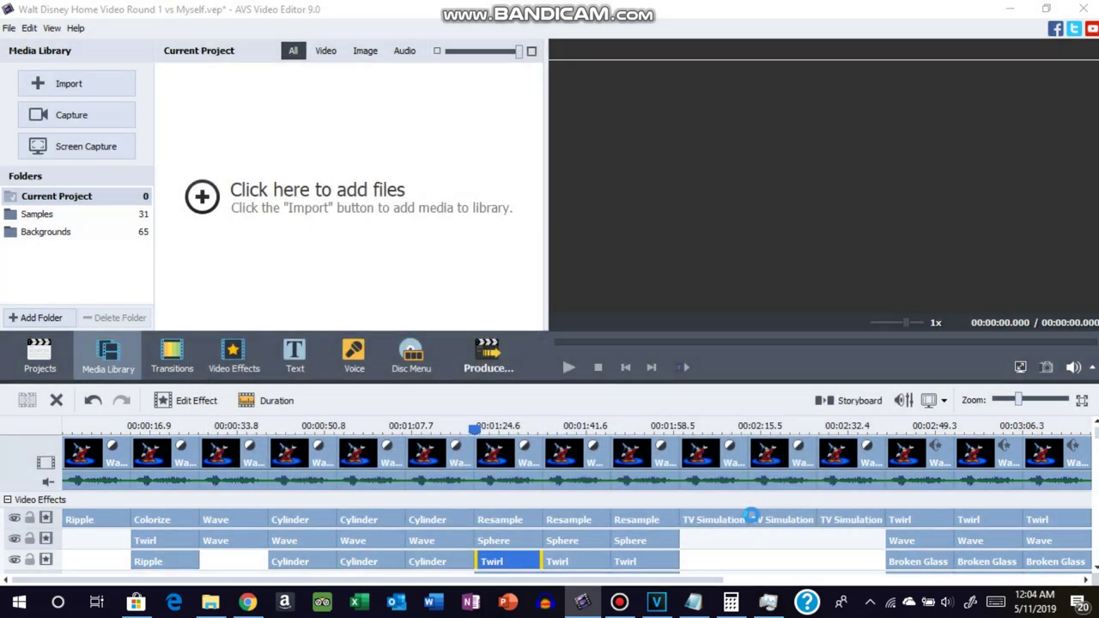
pyautogui.scroll(-1, 501, 481)
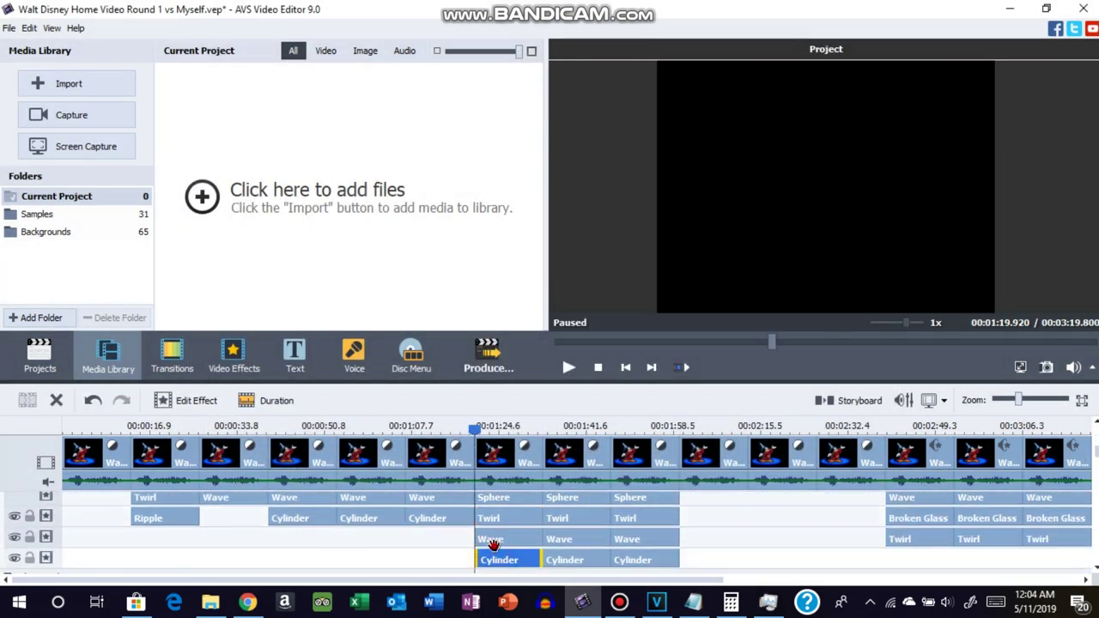
pyautogui.click(490, 545)
pyautogui.click(190, 399)
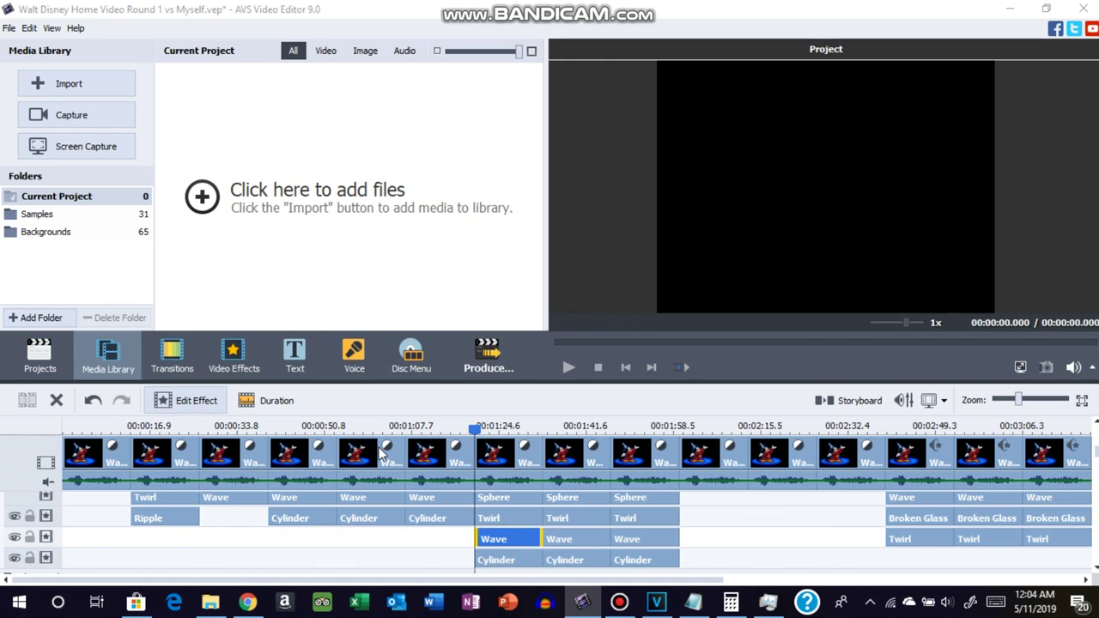
pyautogui.doubleClick(384, 455)
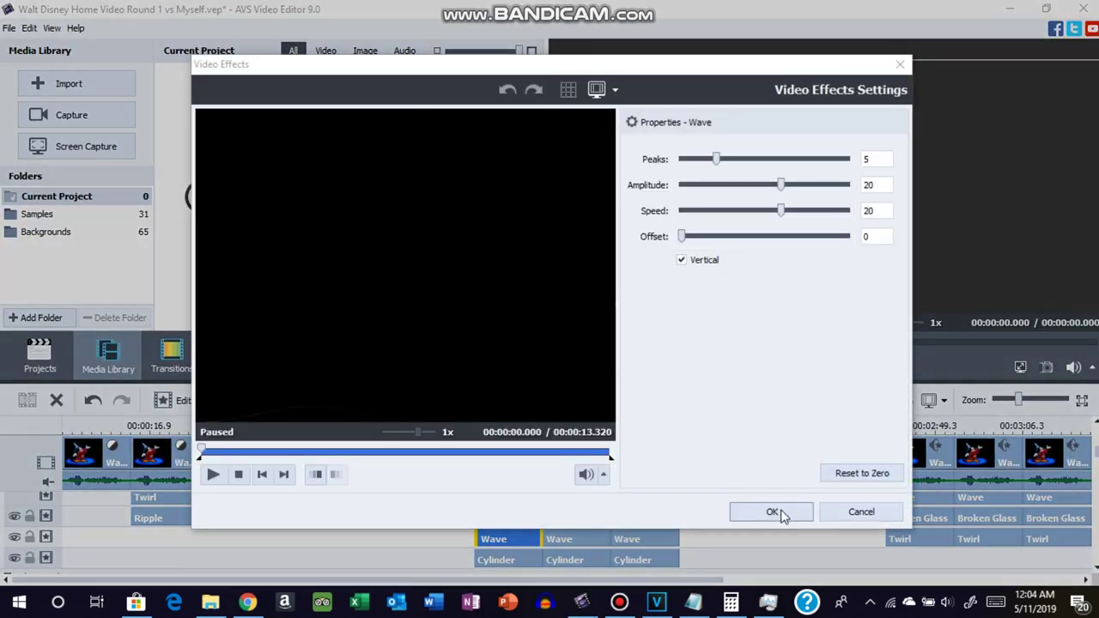
pyautogui.click(779, 510)
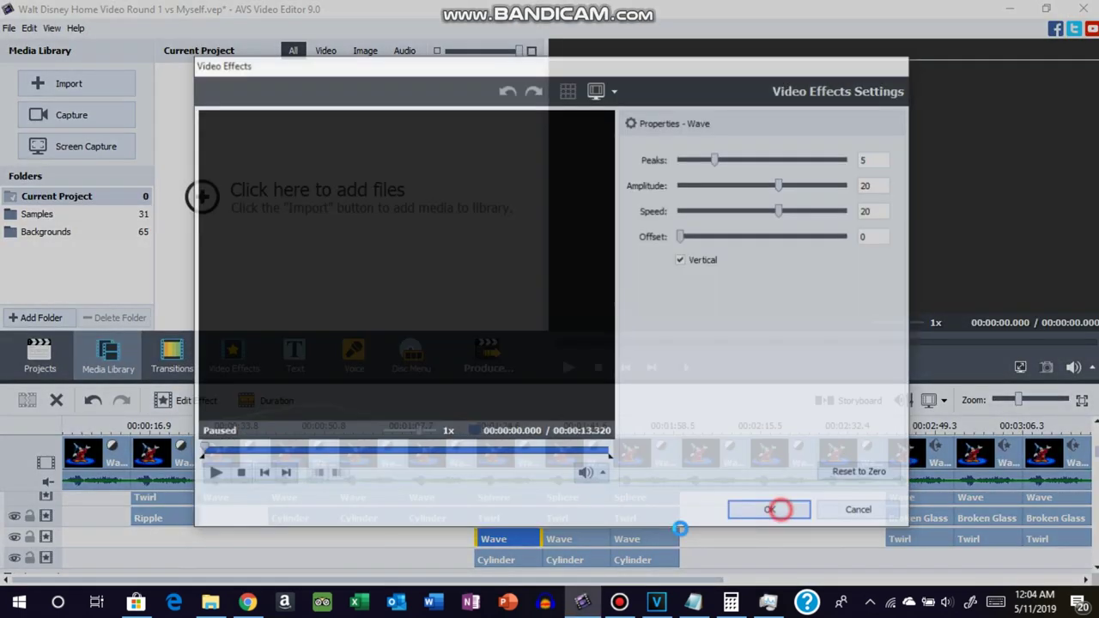
# - Examine the settings of the Cylinder effect beneath the seventh video clip
pyautogui.click(480, 559)
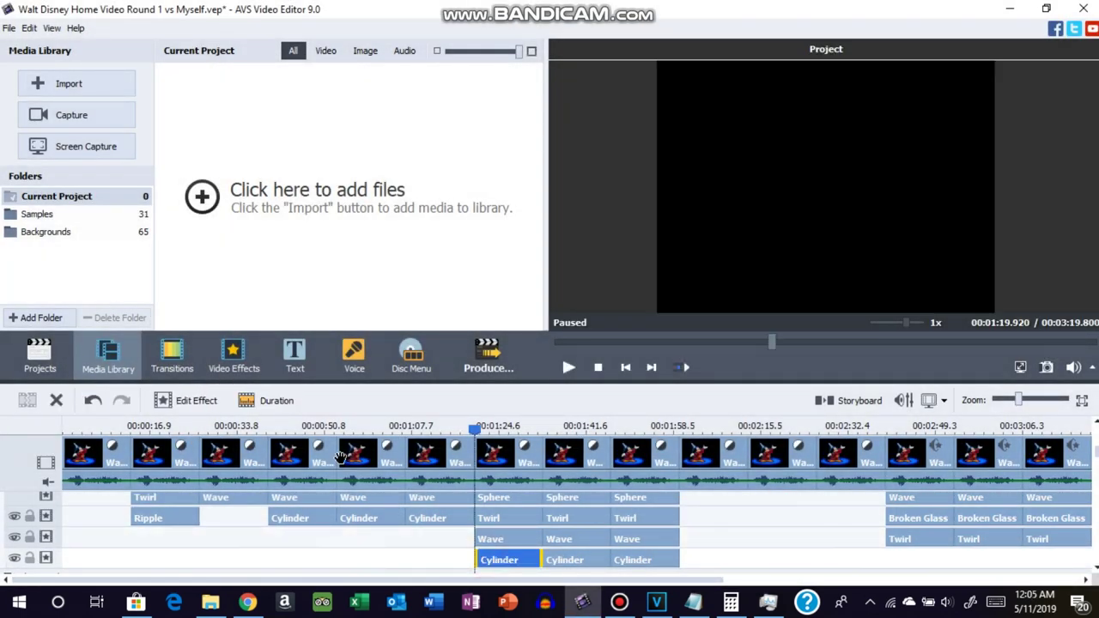
pyautogui.click(217, 401)
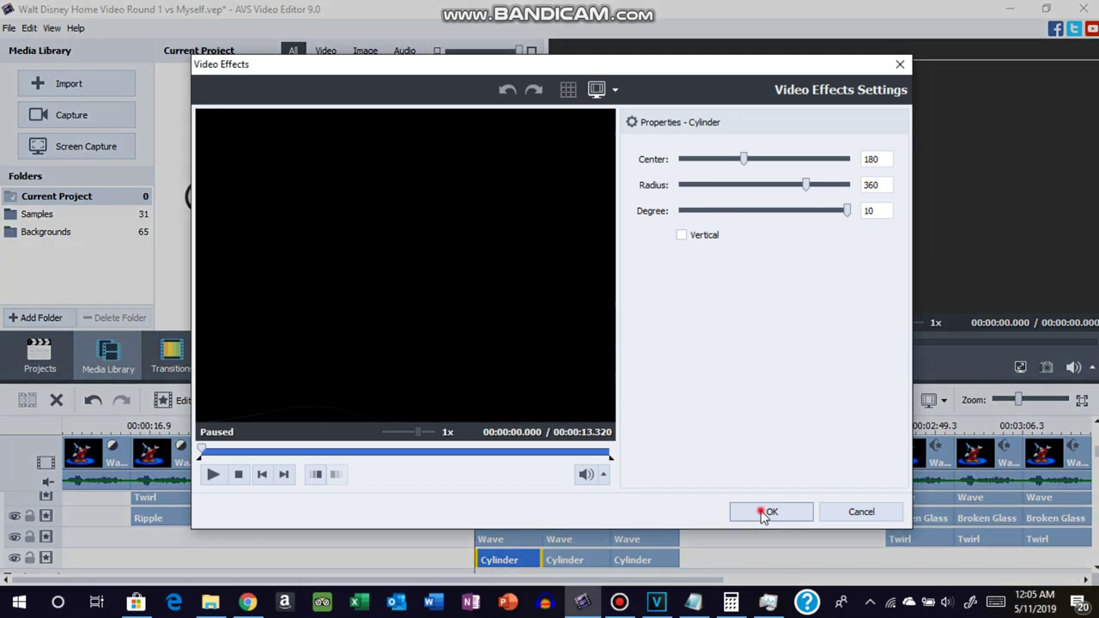
pyautogui.click(770, 513)
# - Check the Color Correction settings of the second video clip
pyautogui.click(165, 448)
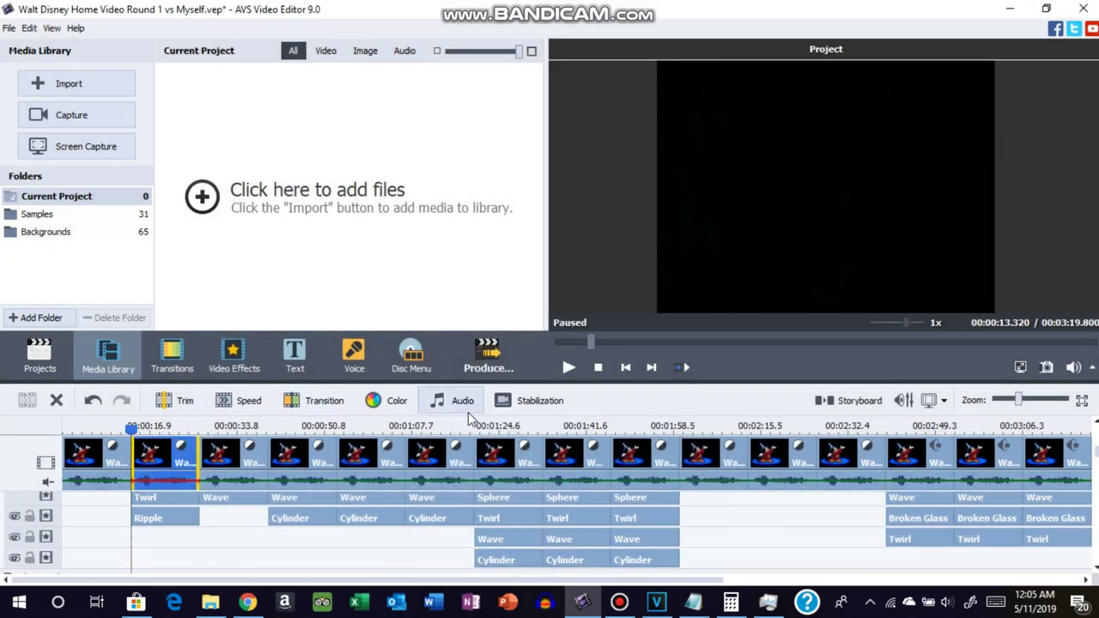
pyautogui.click(392, 408)
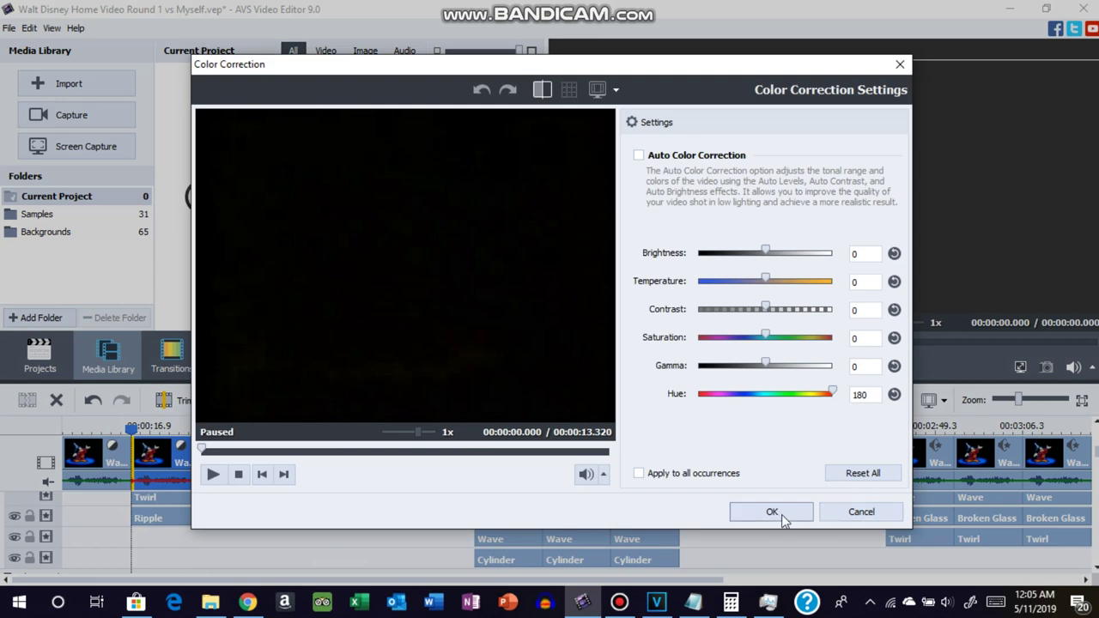
pyautogui.click(780, 515)
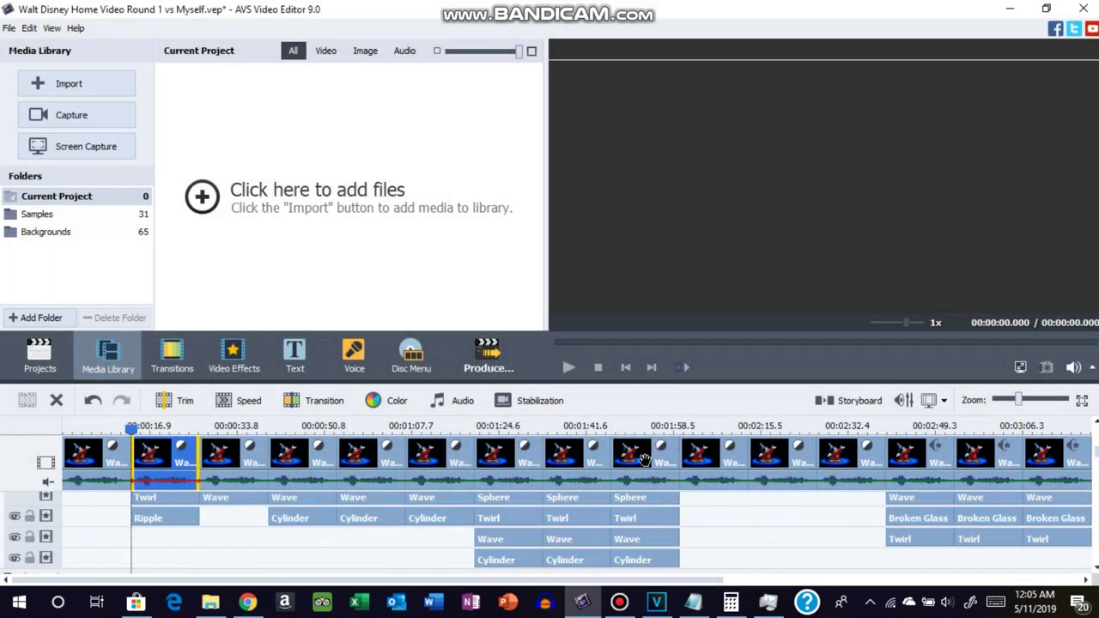
# - Examine the settings of the Resample and Sphere effects beneath the eighth video clip
pyautogui.click(575, 455)
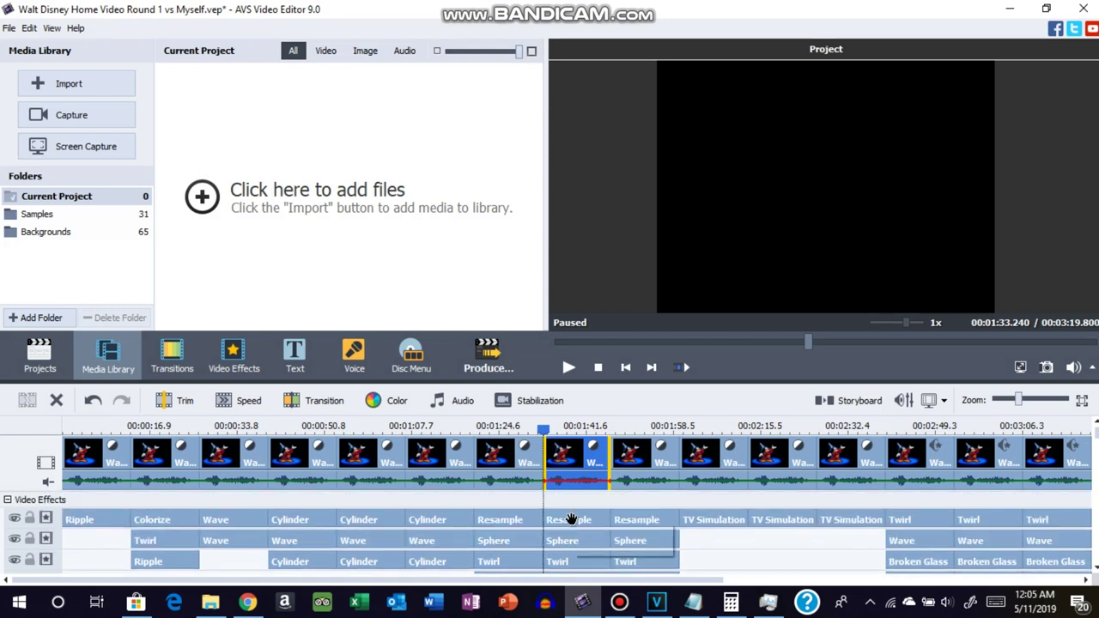
pyautogui.click(572, 519)
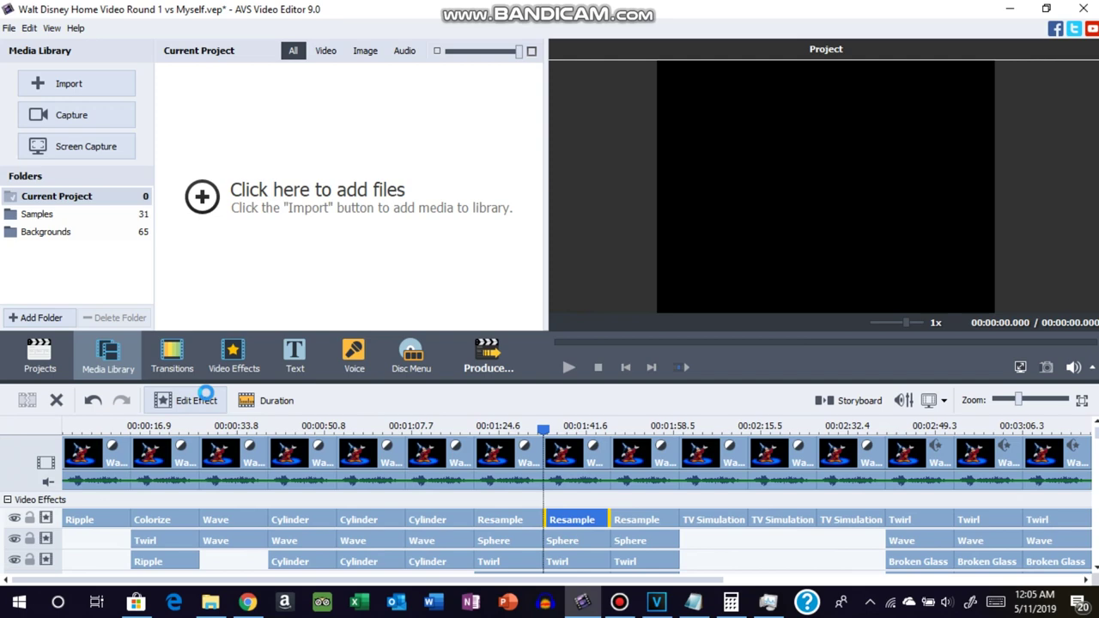
pyautogui.click(206, 393)
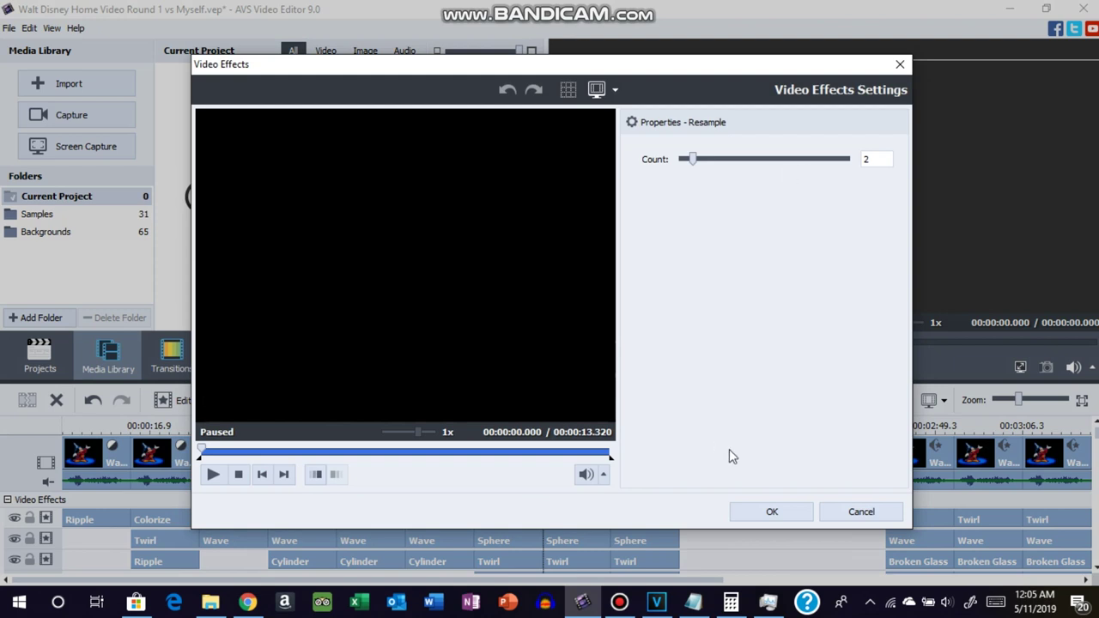
pyautogui.click(772, 512)
pyautogui.click(566, 541)
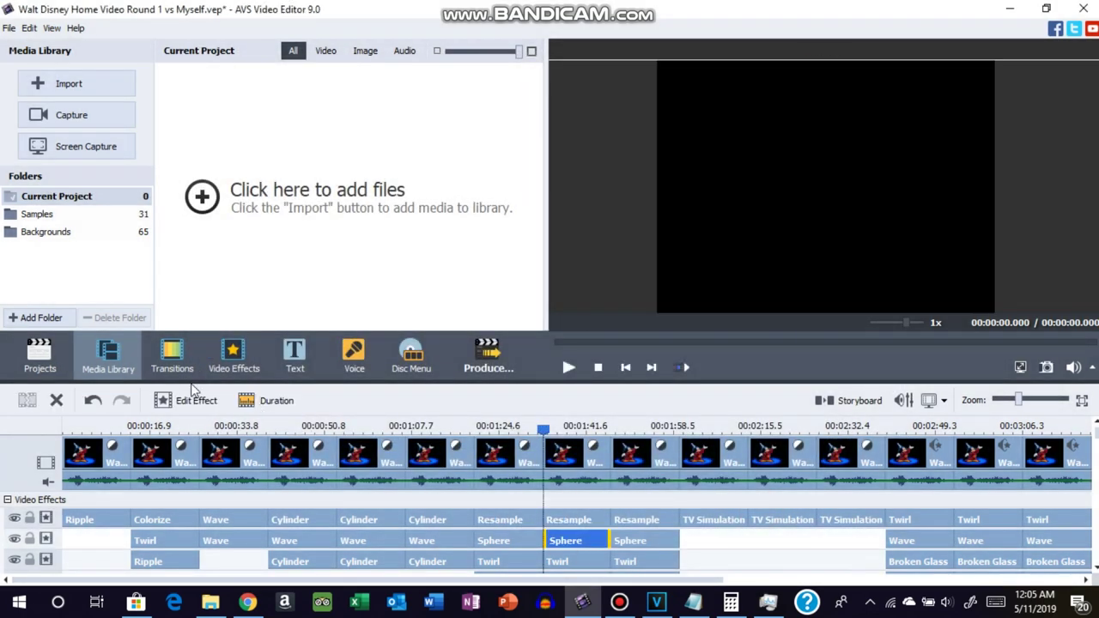
pyautogui.click(185, 399)
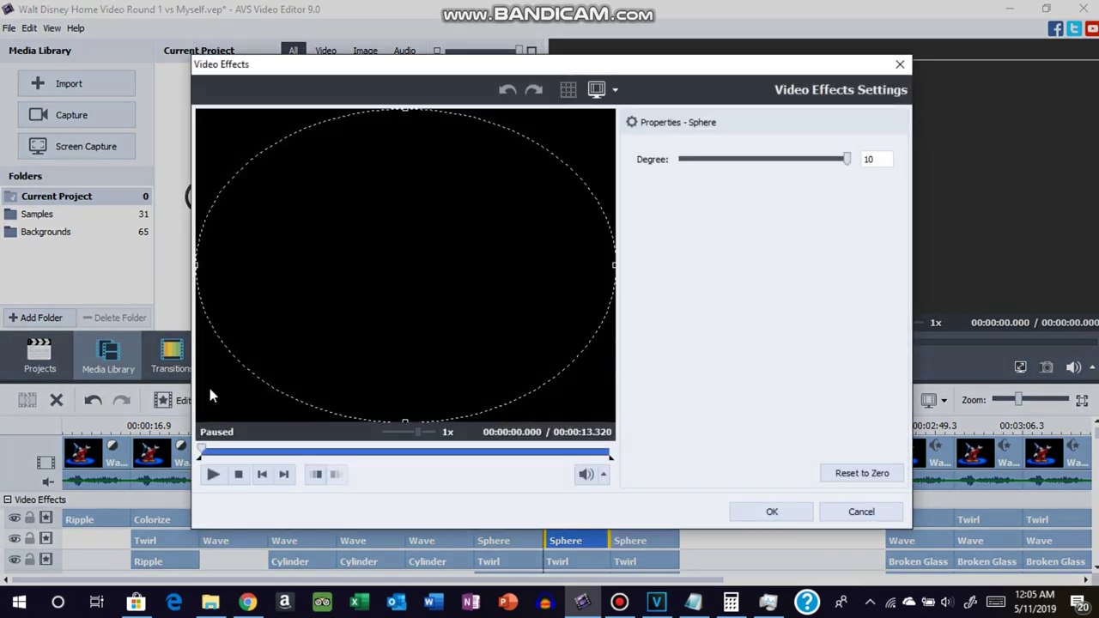
pyautogui.click(792, 514)
# - Examine the settings of the Twirl effect and the Wave effect below it beneath the eighth video clip
pyautogui.click(580, 560)
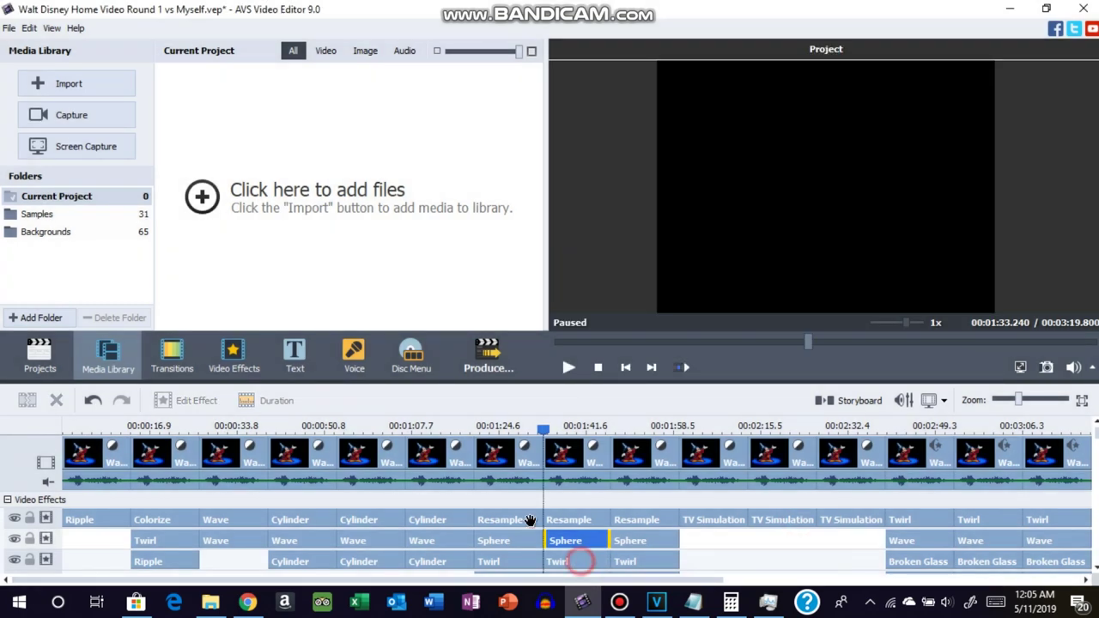
pyautogui.click(198, 400)
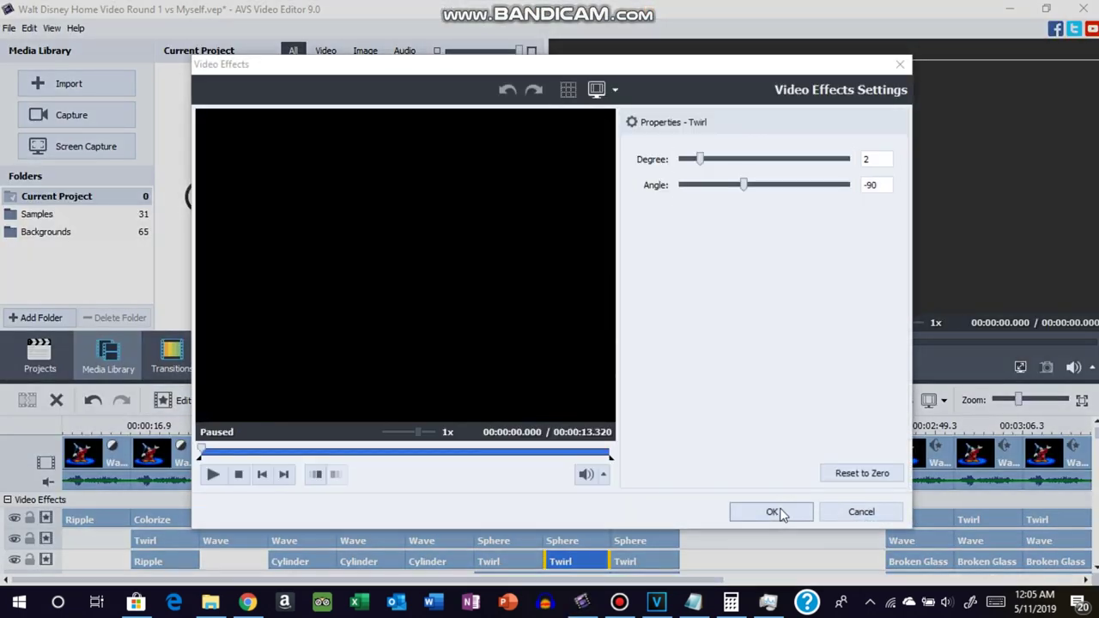
pyautogui.click(776, 510)
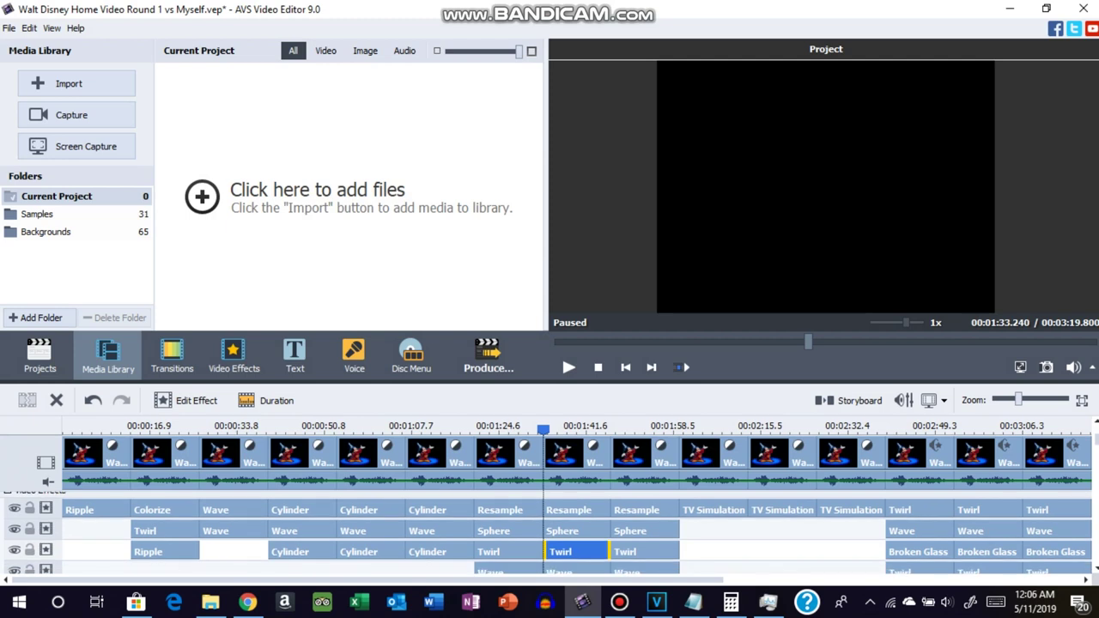
pyautogui.scroll(-1, 563, 558)
pyautogui.click(572, 556)
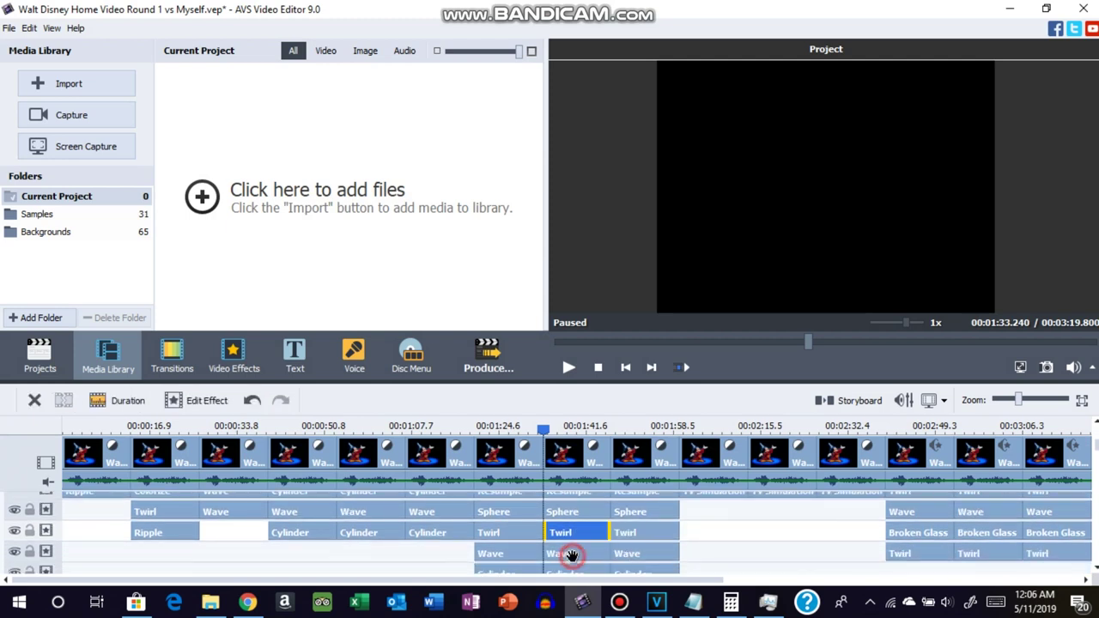
pyautogui.click(186, 401)
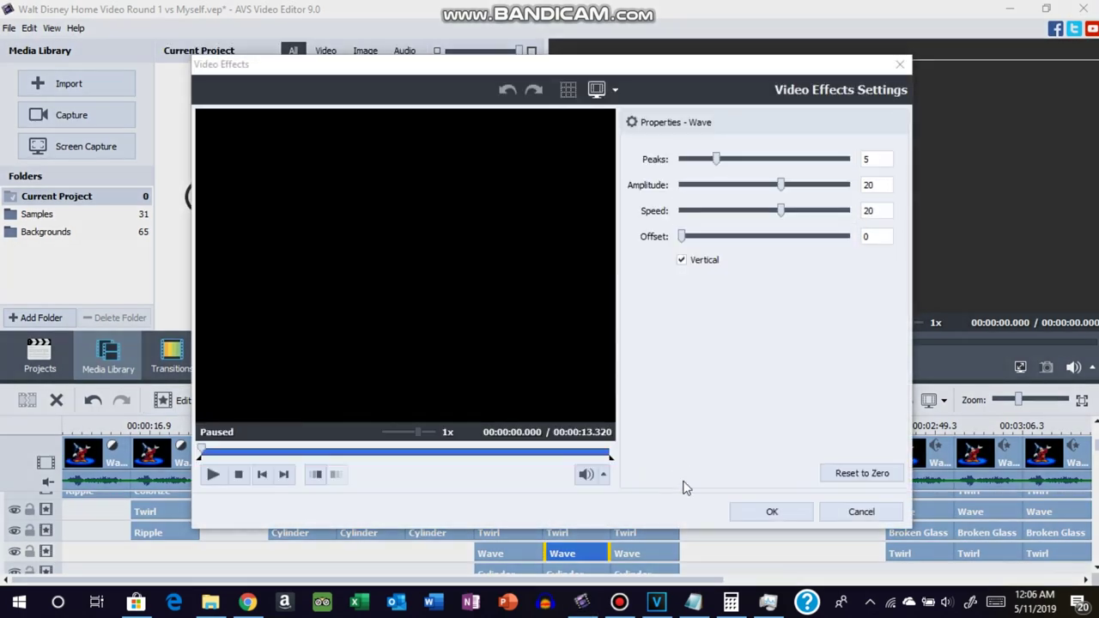
pyautogui.click(747, 512)
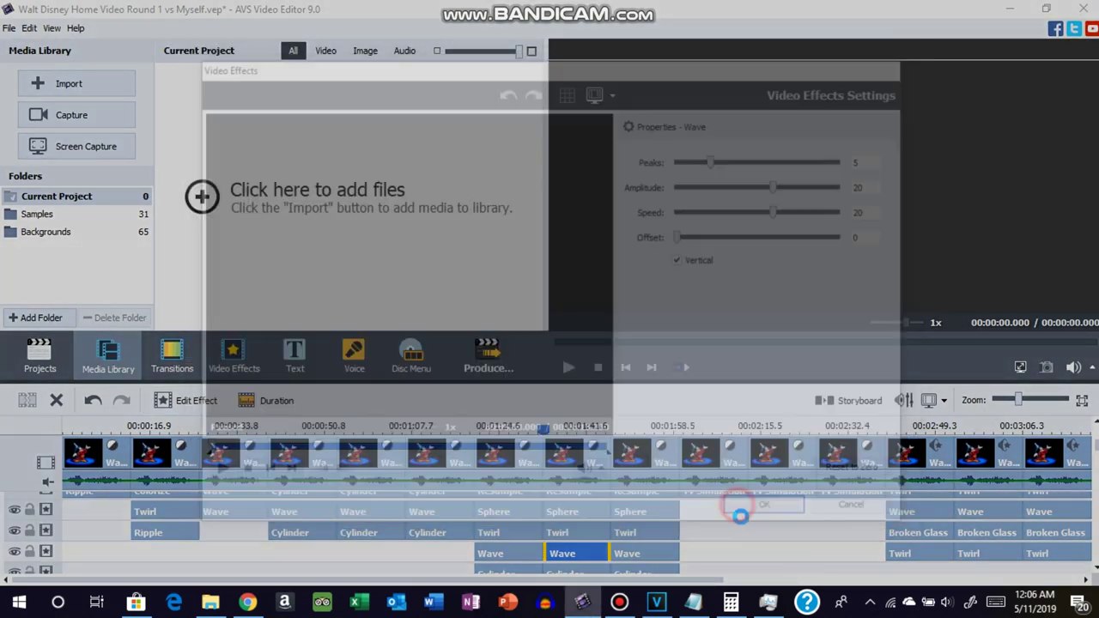
# - Examine the Cylinder effect settings beneath the seventh video clip and those beneath the eighth clip
pyautogui.scroll(-3, 507, 529)
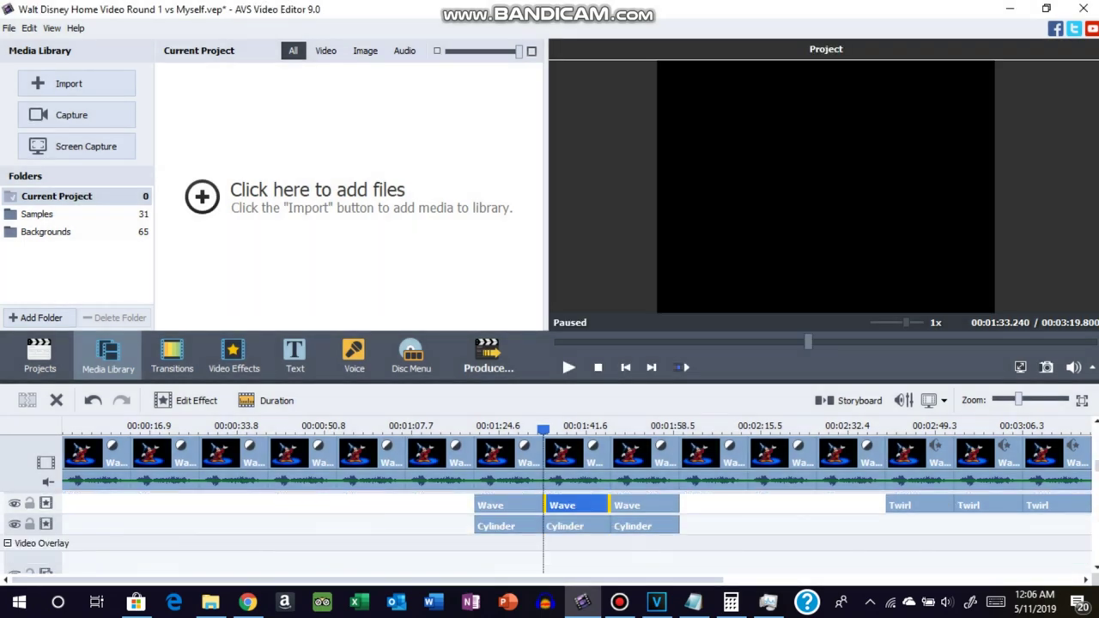
pyautogui.click(507, 519)
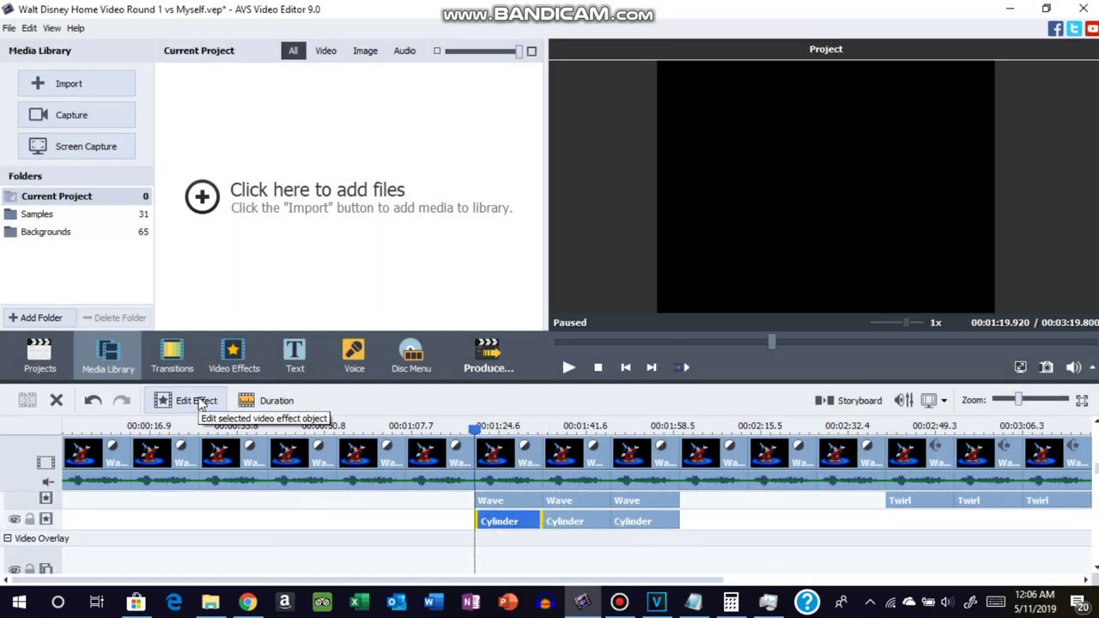
pyautogui.click(199, 400)
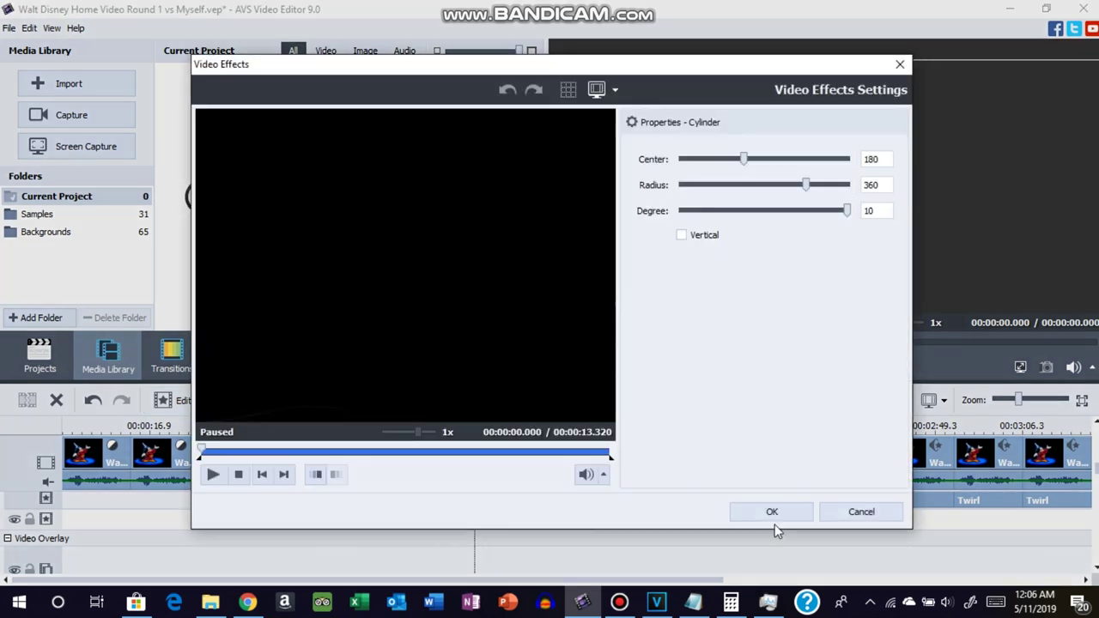
pyautogui.click(773, 512)
pyautogui.click(557, 515)
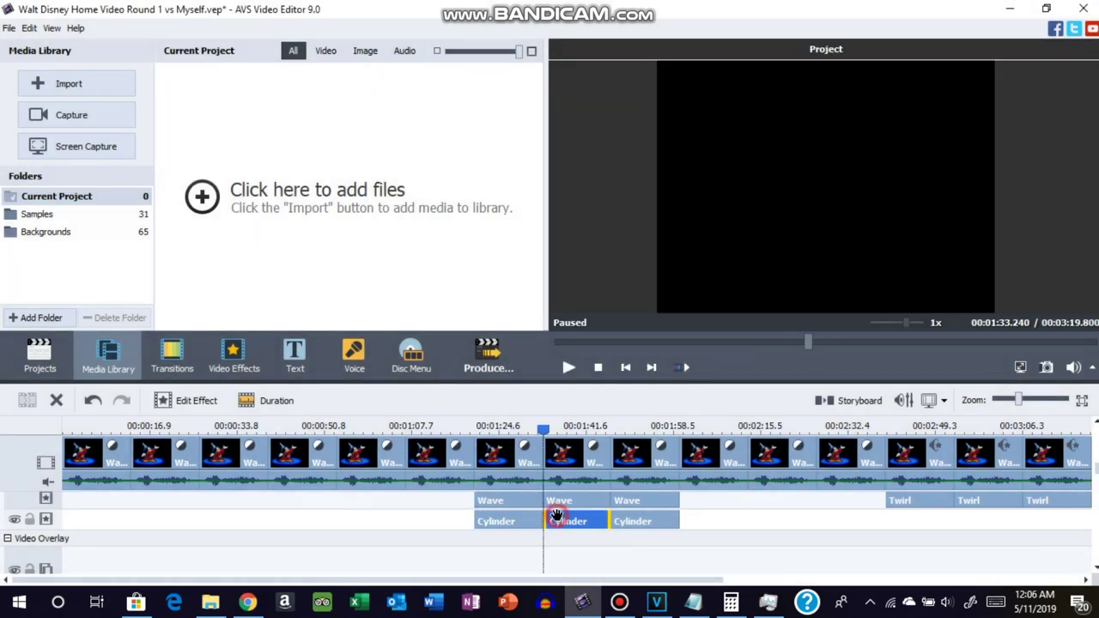
pyautogui.click(201, 401)
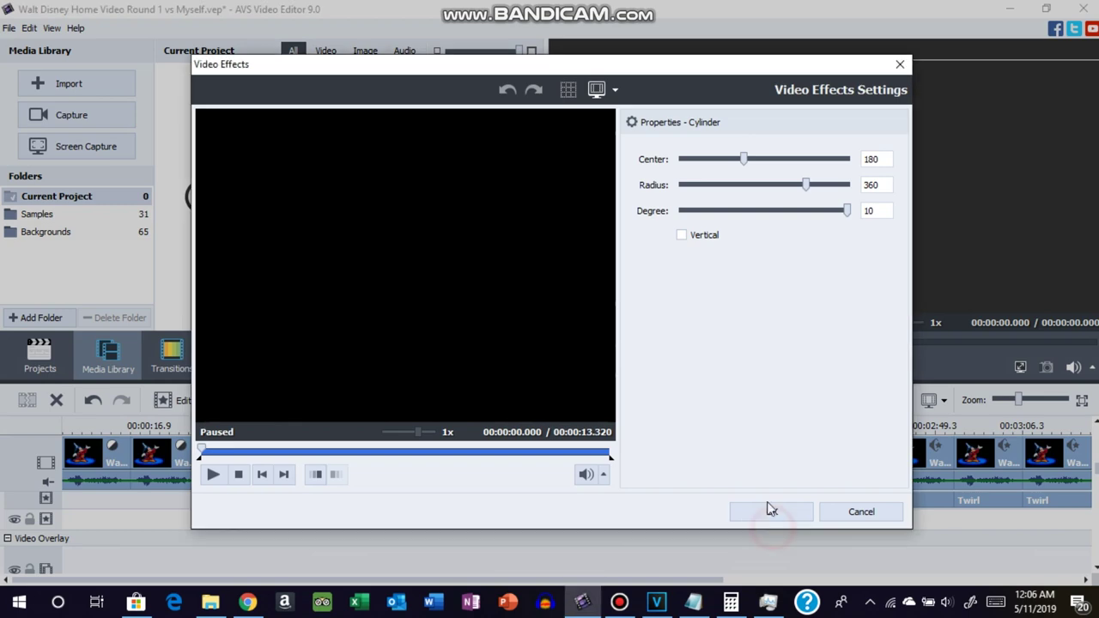
pyautogui.click(772, 512)
# - Check the eighth video clip's Color Correction settings and its Pitch Shift rate
pyautogui.click(573, 442)
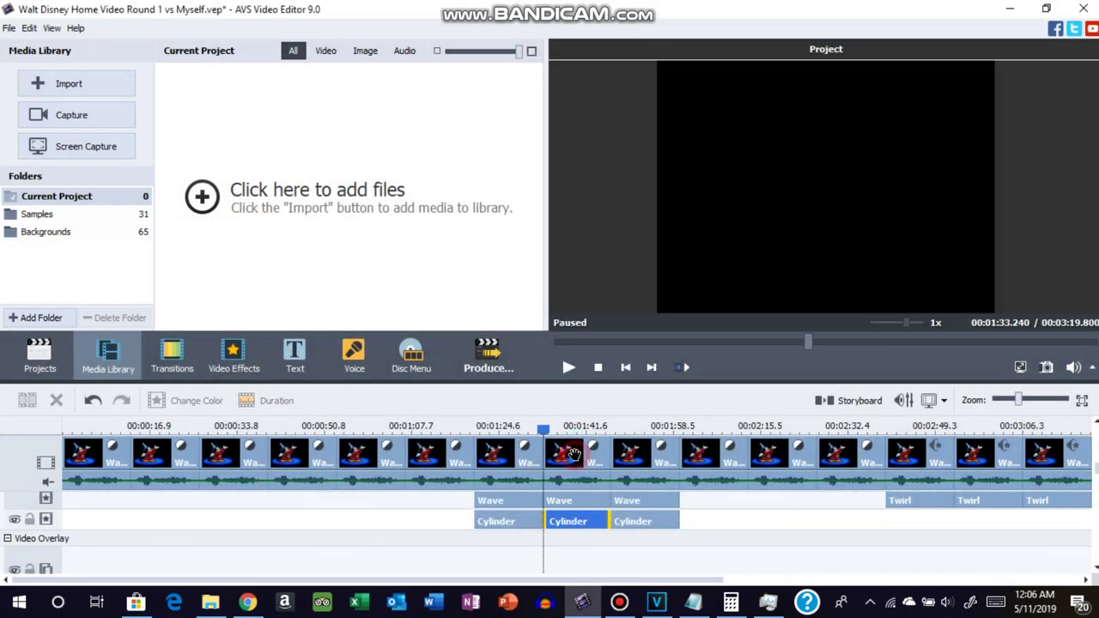
pyautogui.click(397, 402)
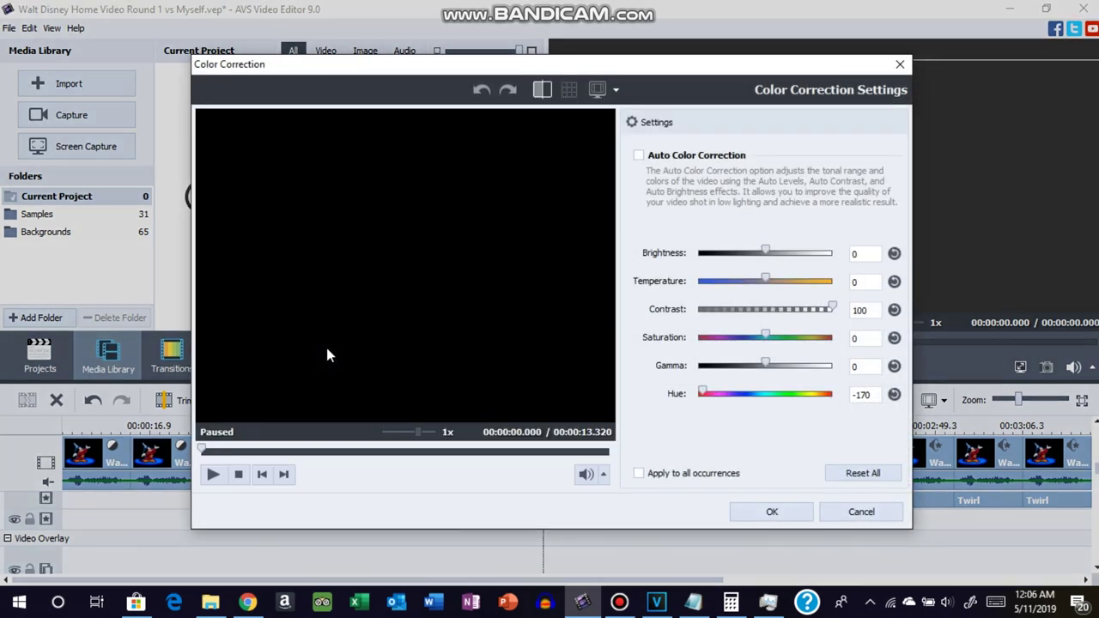
pyautogui.click(787, 519)
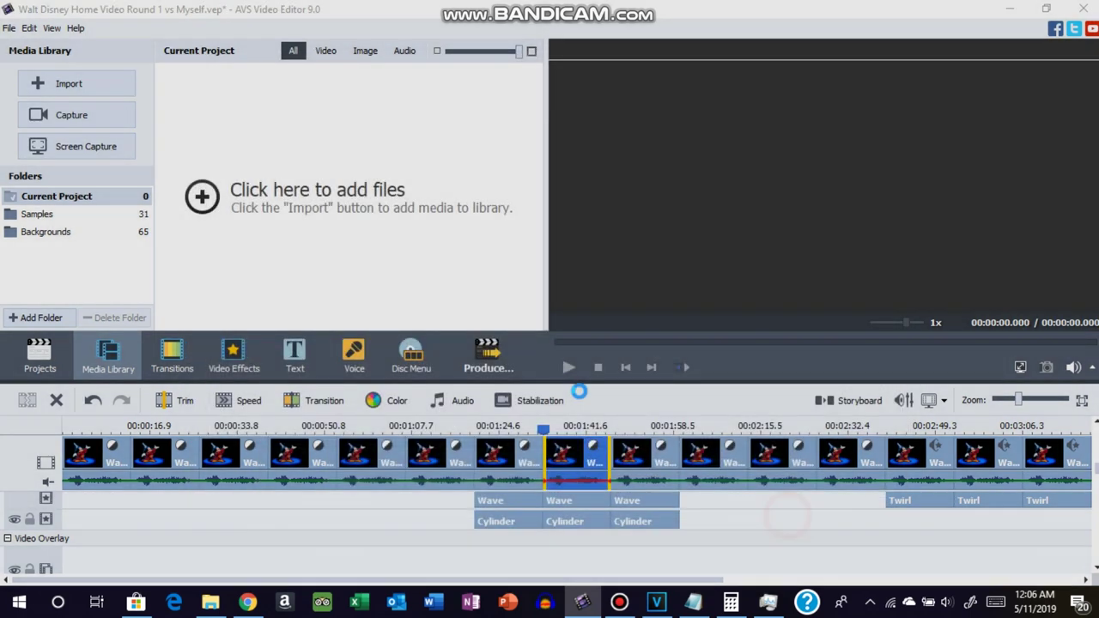
pyautogui.click(462, 402)
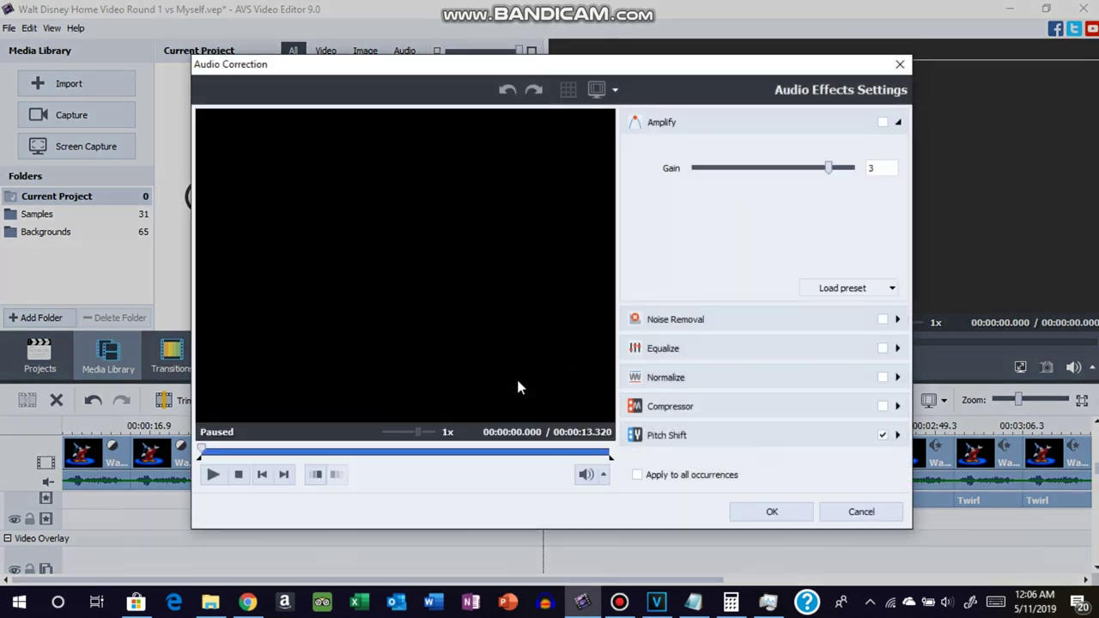
pyautogui.click(795, 434)
pyautogui.click(802, 512)
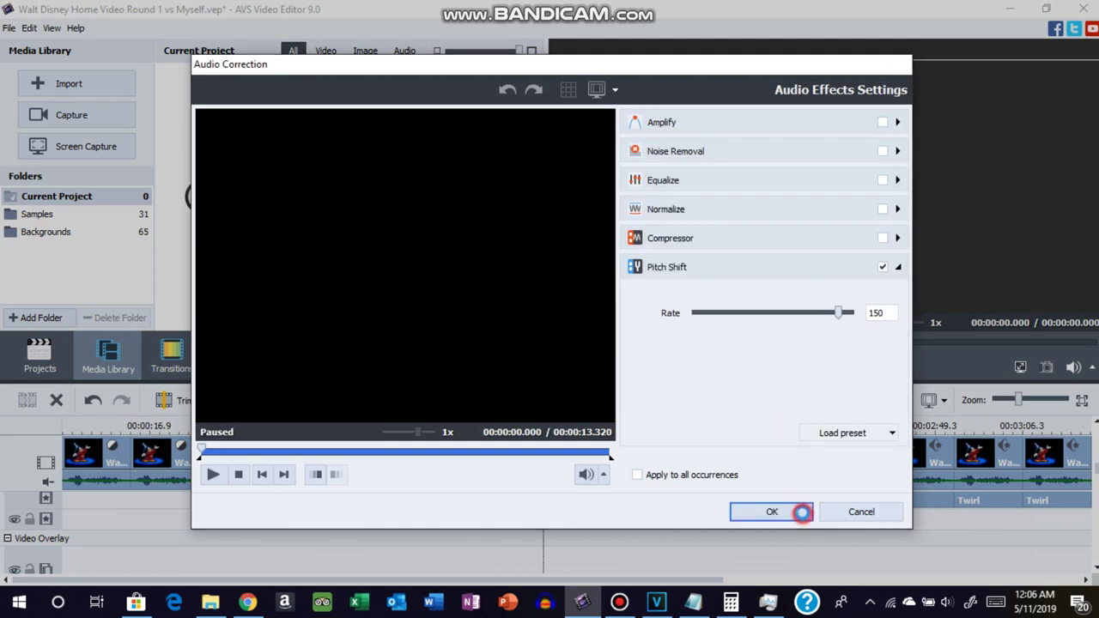